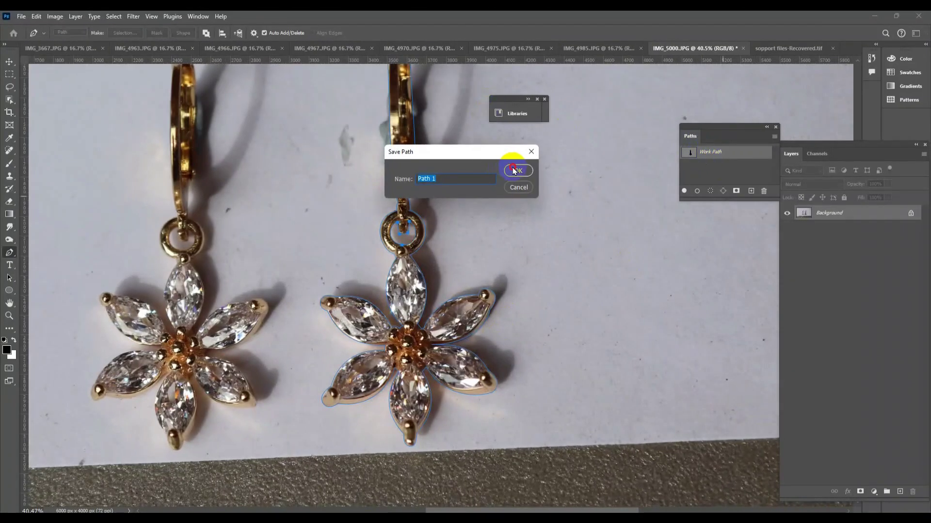
Save the traced outline as Path 1 and load it as a selection with 0 feather
click(514, 170)
ctrl+click(688, 155)
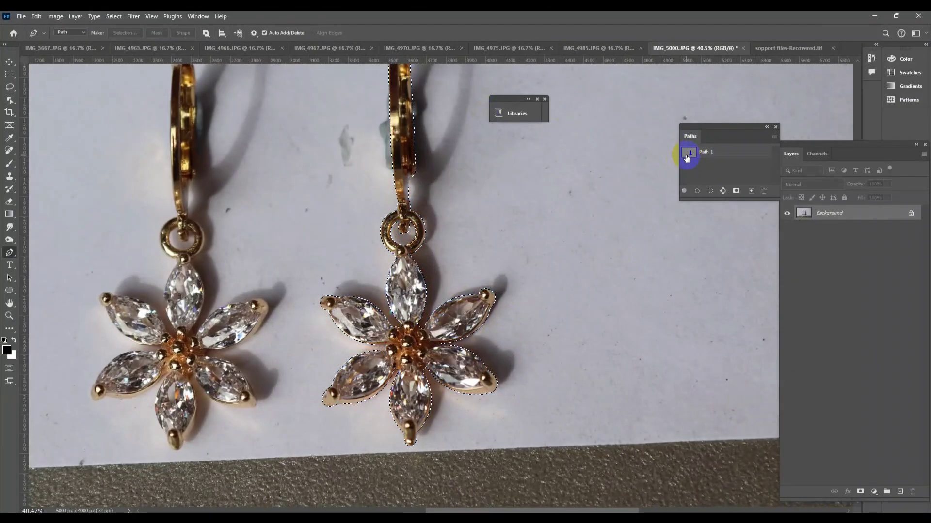
key(shift+F6)
text(.0)
key(Return)
Copy the earring onto new layers, fill Layer 1 with white, and save as IMG_5000.psd
key(ctrl+j)
key(ctrl+j)
click(836, 229)
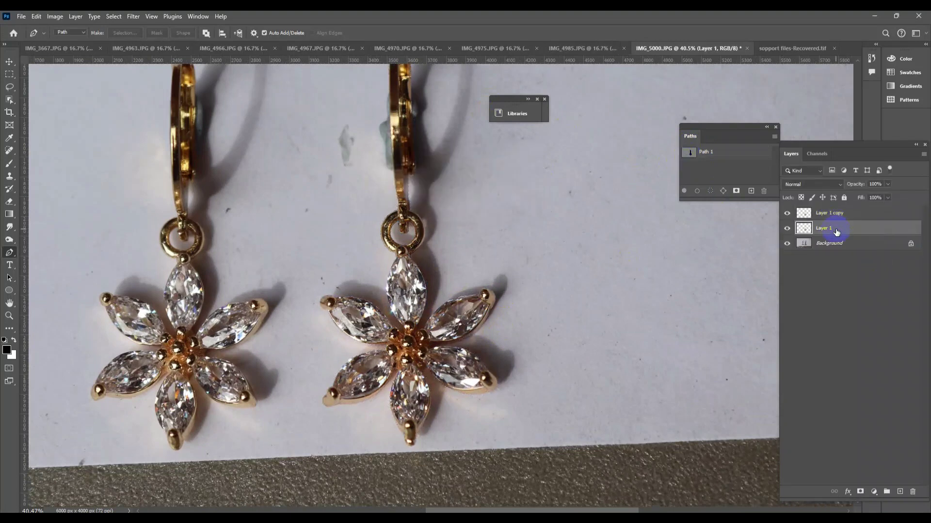
key(ctrl+BackSpace)
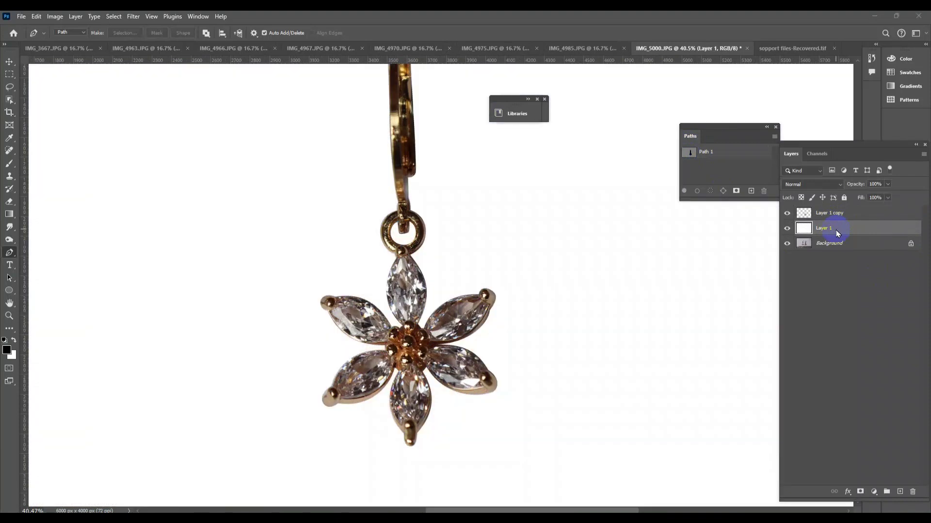
key(ctrl+s)
key(Return)
Zoom in and trace the Pen outline around the upper-right and right petal stones
mouse_move(353, 298)
mouse_down()
mouse_move(513, 309)
mouse_move(538, 257)
mouse_move(472, 218)
mouse_up()
click(535, 252)
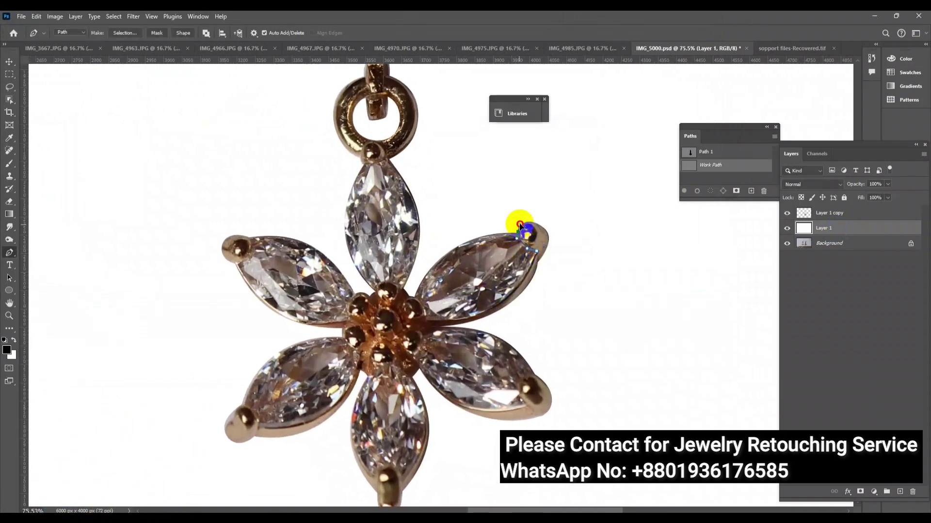
drag(413, 279, 415, 292)
click(413, 294)
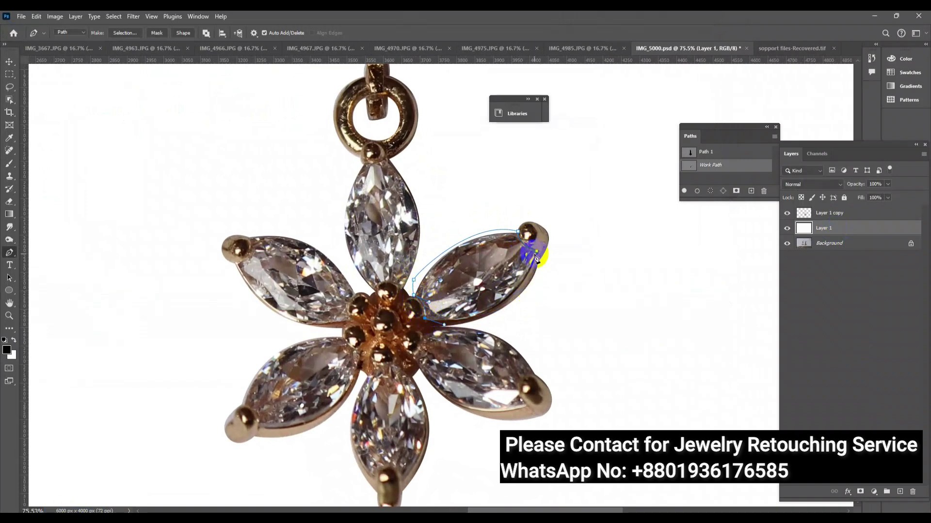
click(538, 252)
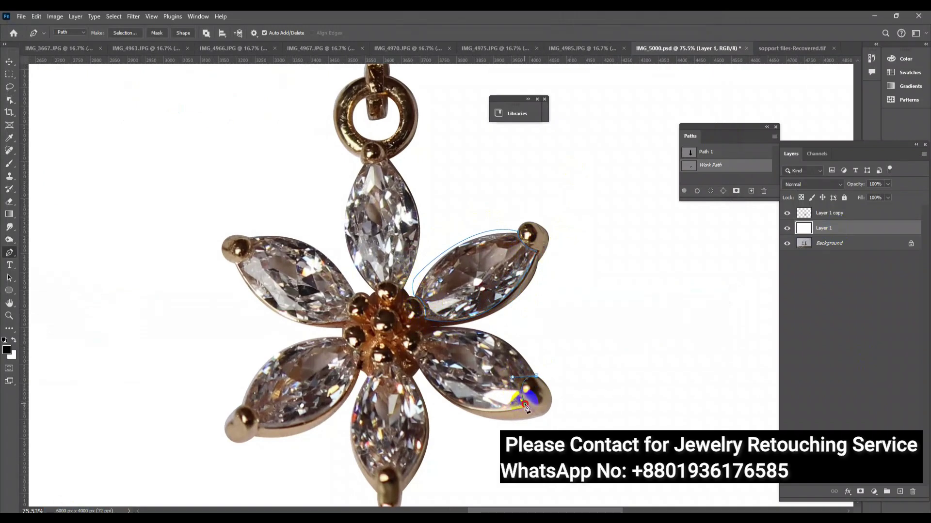
drag(524, 402, 531, 410)
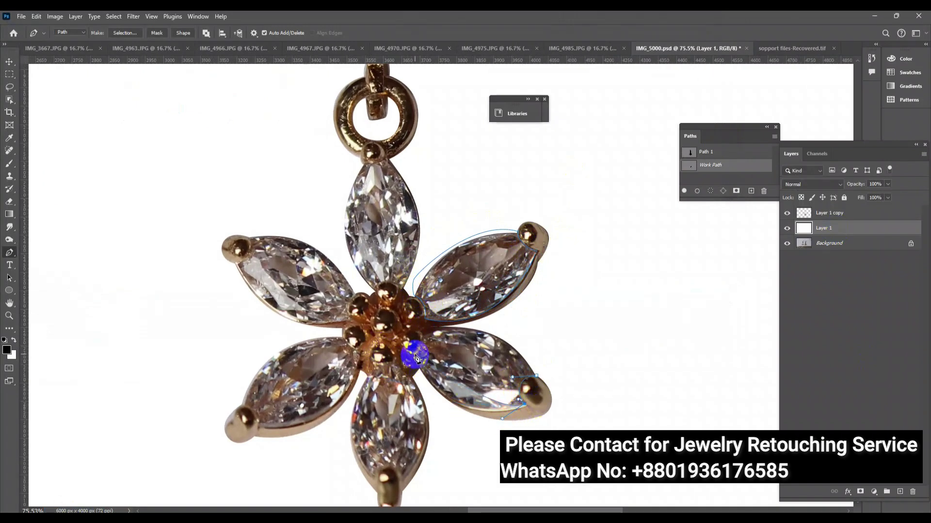
drag(416, 354, 428, 347)
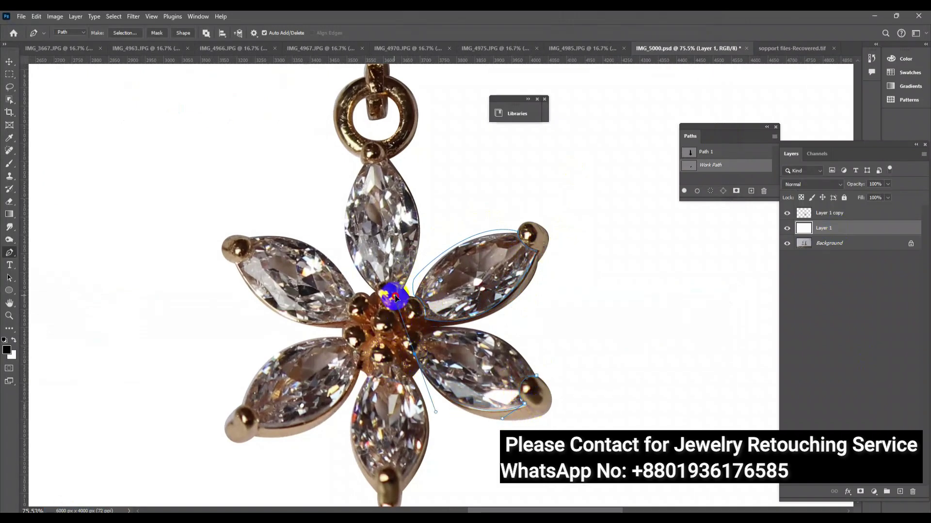
click(423, 335)
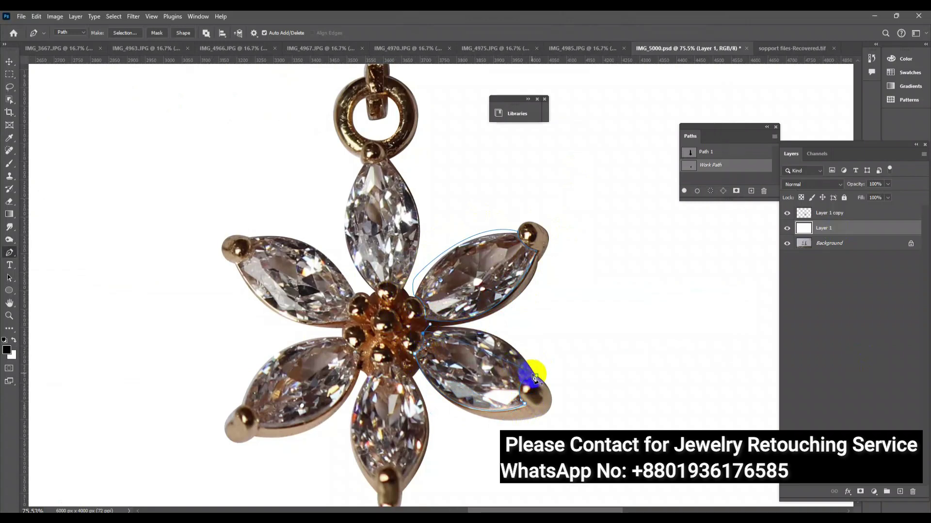
click(537, 377)
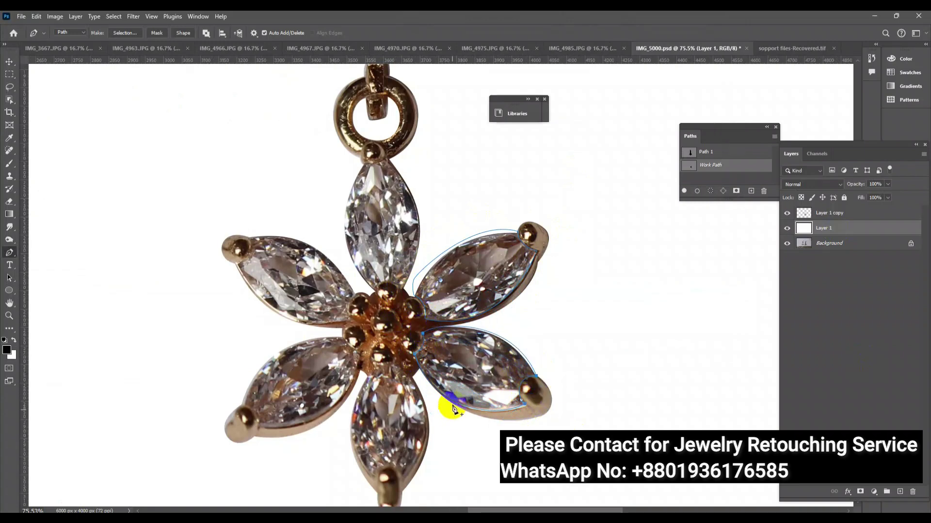
click(367, 367)
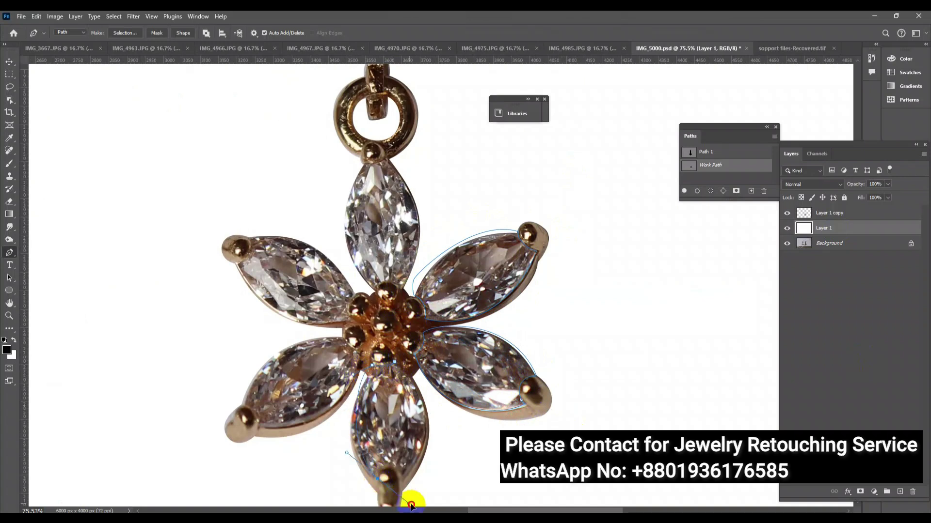
Continue the outline around the bottom and lower-left petal stones
drag(411, 504, 422, 492)
alt+click(386, 454)
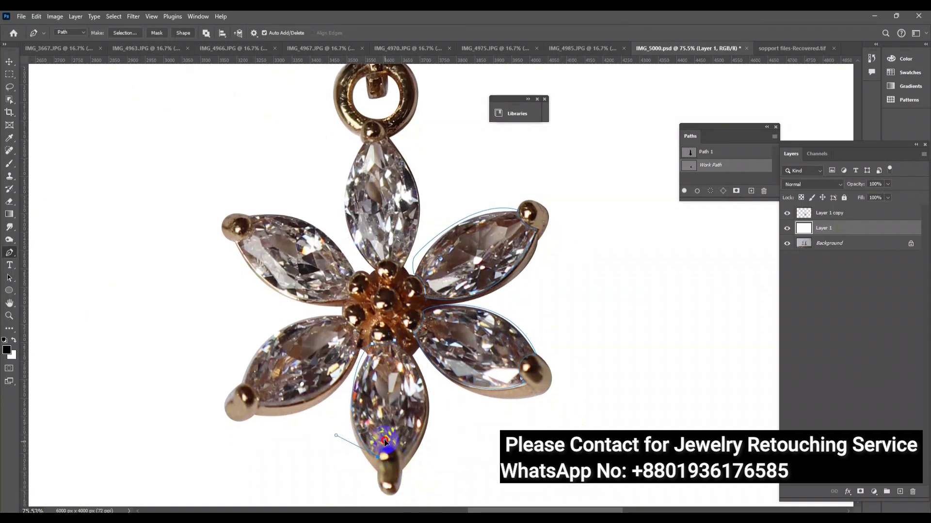
drag(403, 455, 423, 443)
mouse_move(395, 342)
mouse_down()
mouse_move(342, 306)
mouse_move(359, 336)
mouse_move(313, 312)
mouse_up()
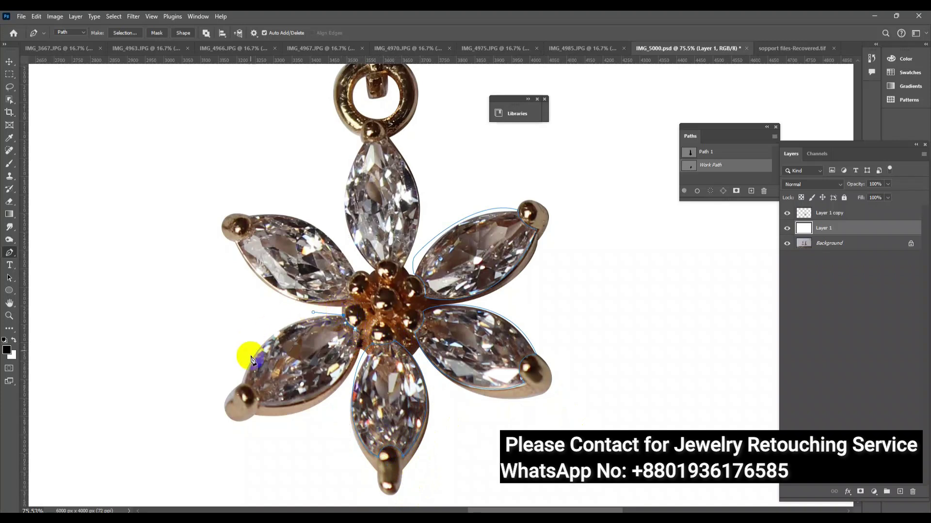
drag(245, 385, 233, 447)
alt+click(244, 384)
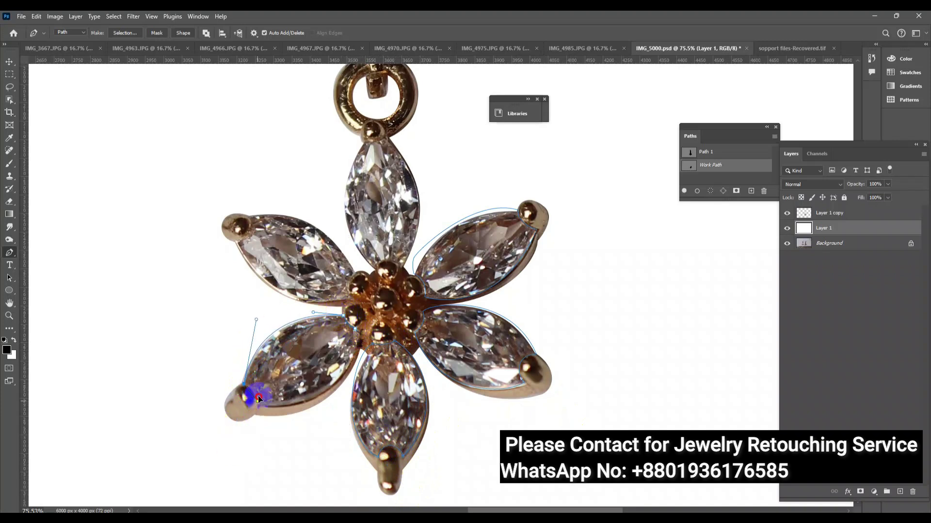
drag(259, 405, 286, 416)
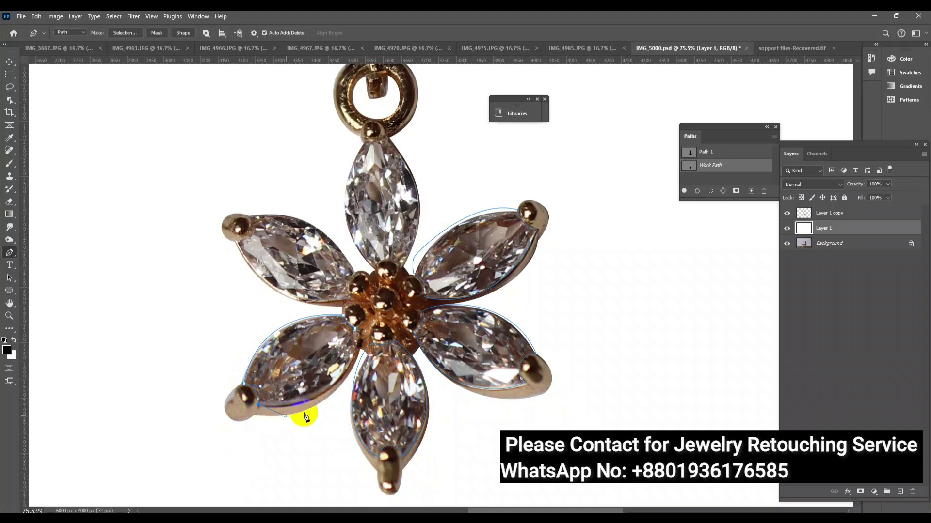
click(357, 333)
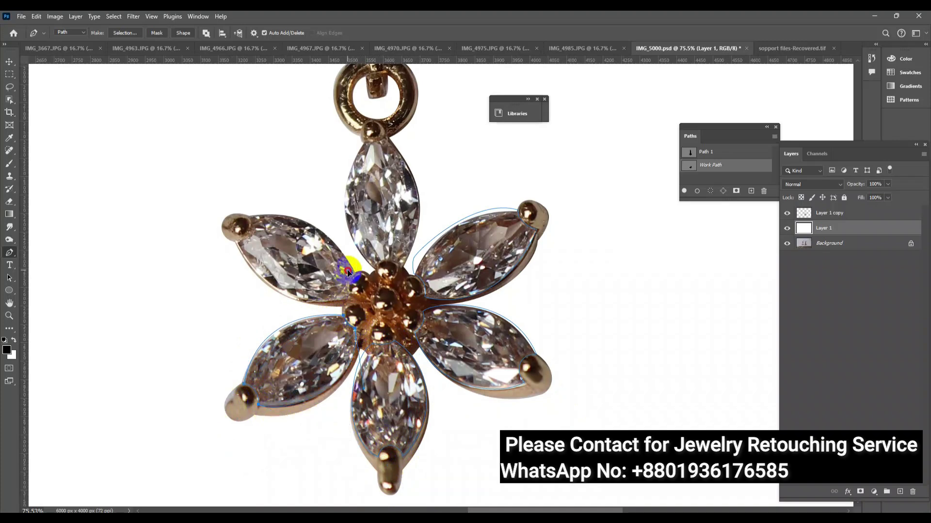
click(356, 279)
click(351, 299)
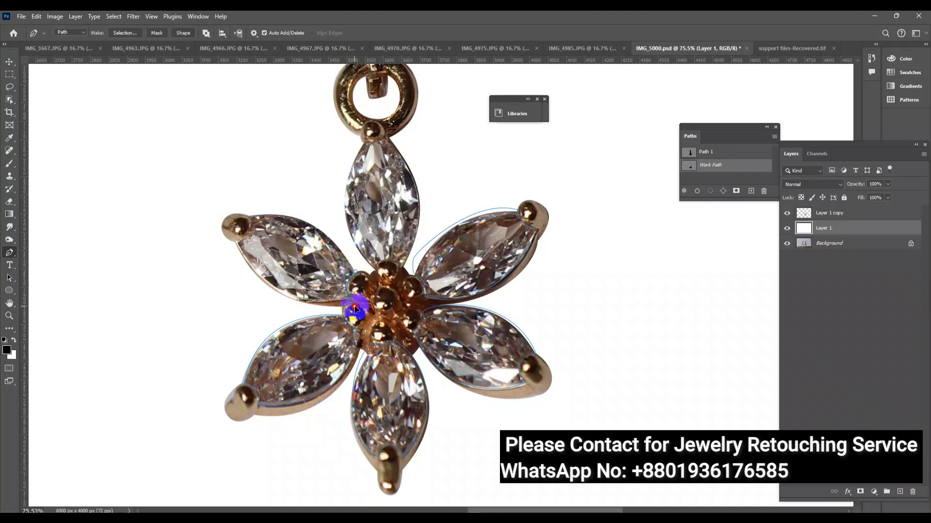
Trace the upper-left and top petal stones and close the outline
click(245, 253)
mouse_move(244, 253)
mouse_down()
mouse_move(262, 255)
mouse_move(220, 172)
mouse_up()
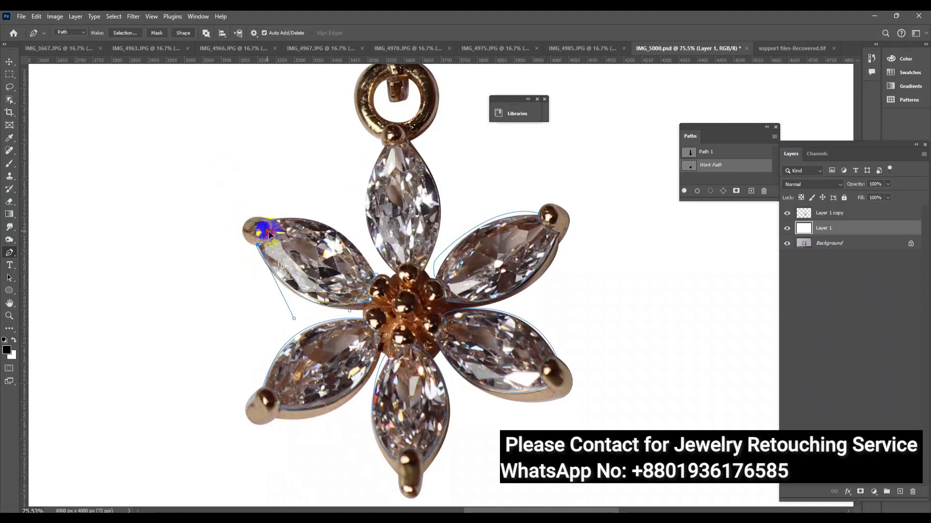
drag(270, 224, 297, 210)
click(381, 280)
drag(379, 278, 407, 343)
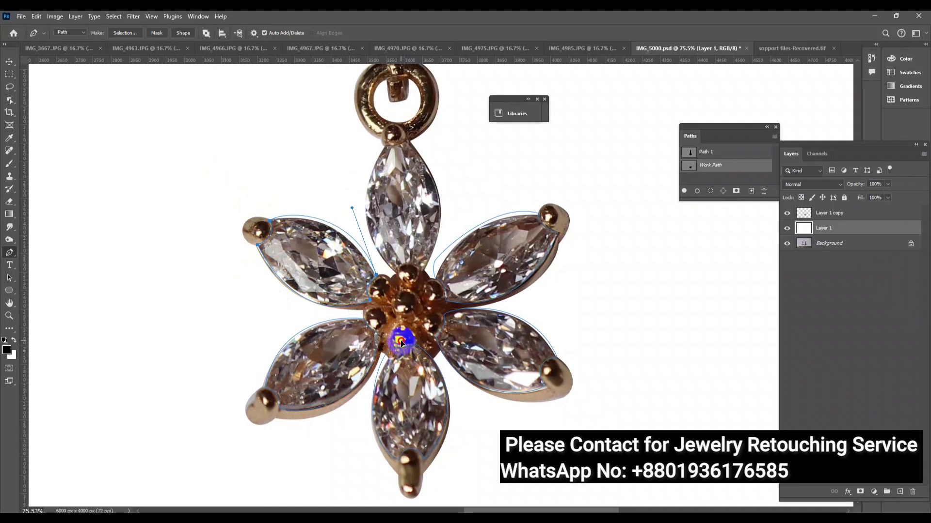
click(395, 275)
drag(351, 215, 345, 204)
click(387, 144)
drag(406, 144, 427, 156)
drag(389, 319, 386, 334)
Copy the selected stones from the cut-out earring layer onto their own layer
key(ctrl+Return)
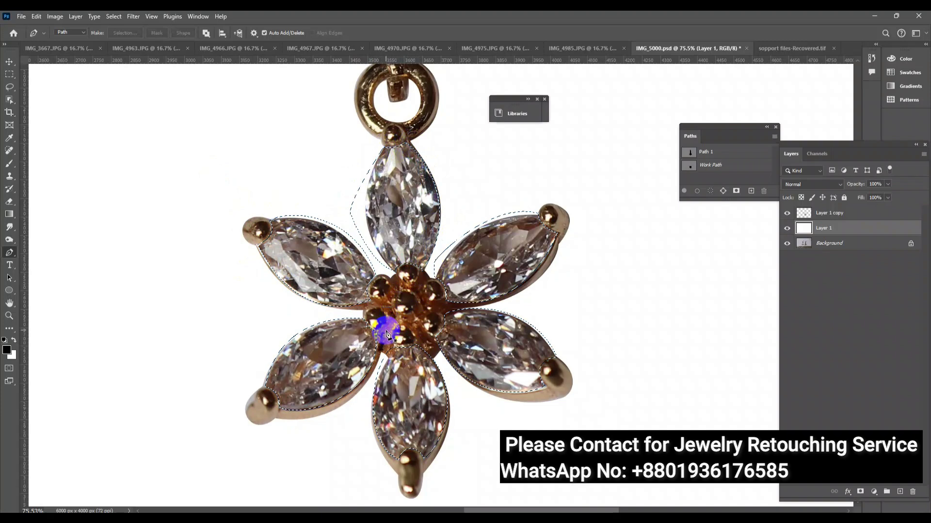
click(855, 217)
key(ctrl+j)
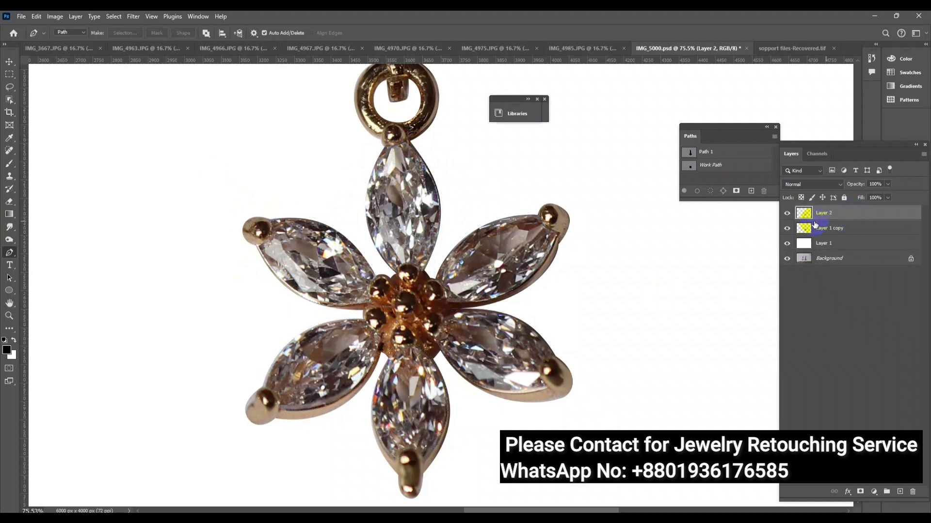
ctrl+click(806, 218)
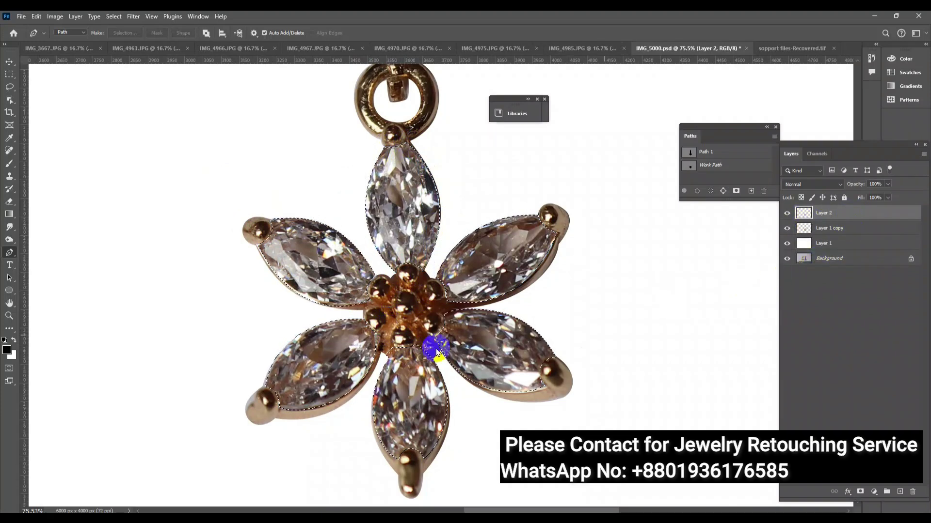
Raise Texture, Clarity, Blacks, Shadows and Contrast on the stones with Camera Raw Filter
key(ctrl+shift+a)
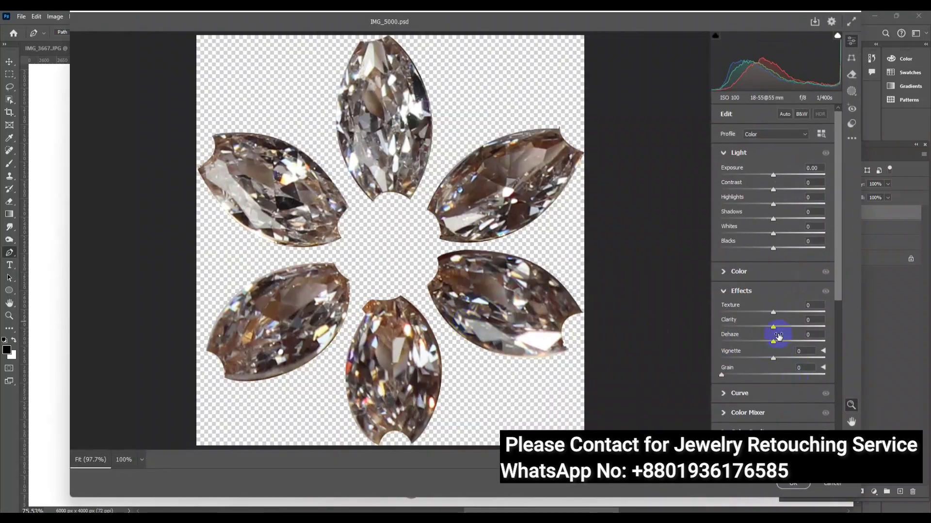
mouse_move(773, 312)
mouse_down()
mouse_move(815, 312)
mouse_move(785, 328)
mouse_up()
shift+double_click(774, 248)
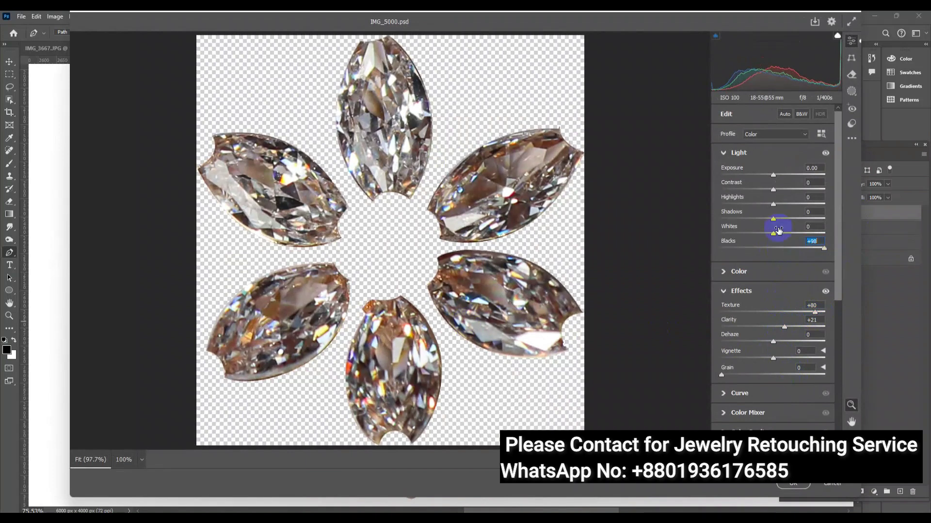
drag(775, 218, 852, 228)
mouse_move(773, 190)
mouse_down()
mouse_move(806, 191)
mouse_move(773, 191)
mouse_up()
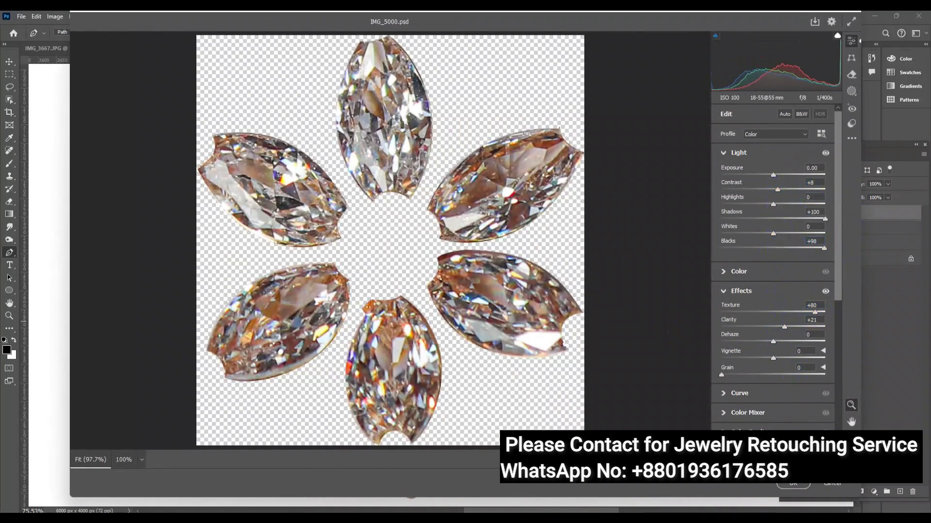
click(799, 486)
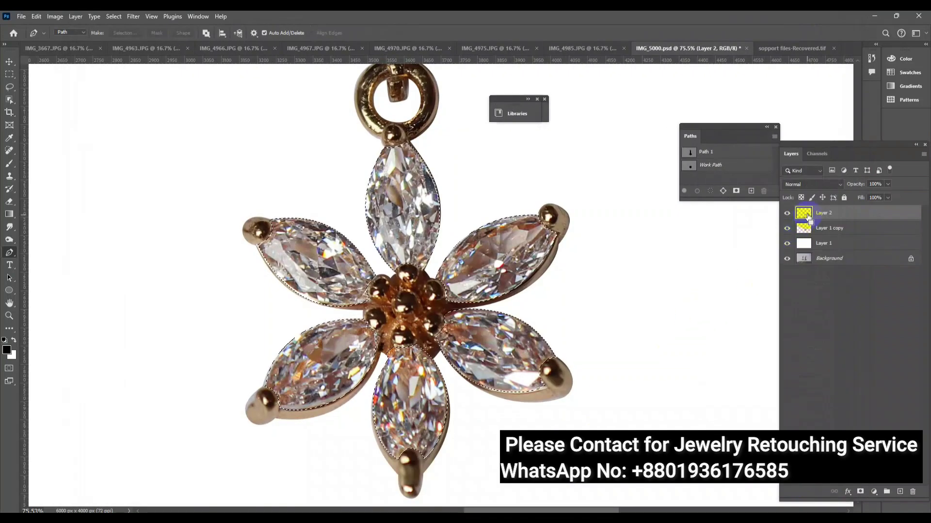
Add a Vibrance adjustment at -100 Vibrance with lowered Saturation to whiten the stones
click(873, 491)
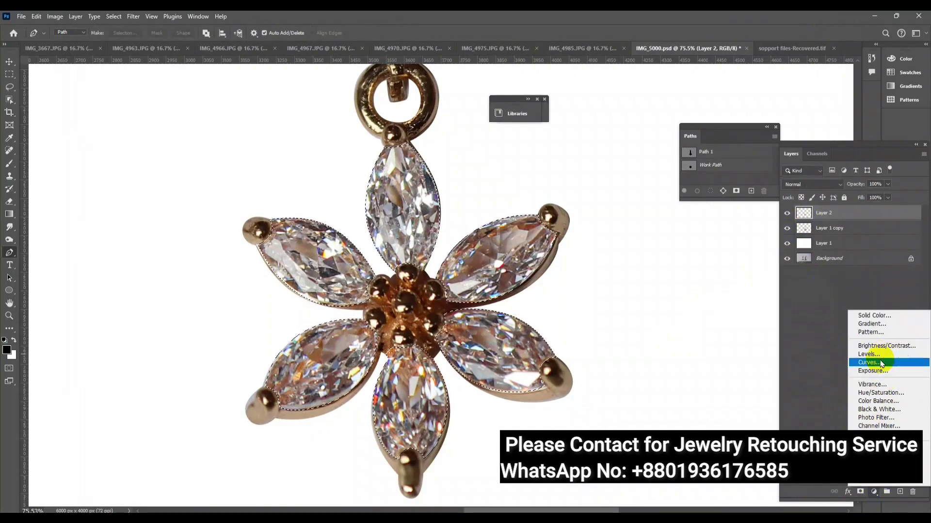
click(883, 383)
drag(422, 152, 355, 153)
drag(423, 170, 388, 171)
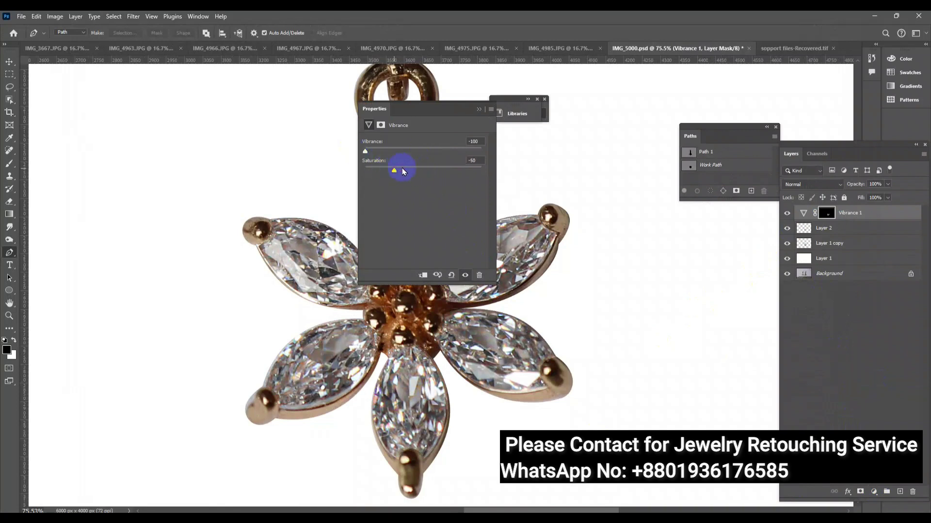
click(479, 109)
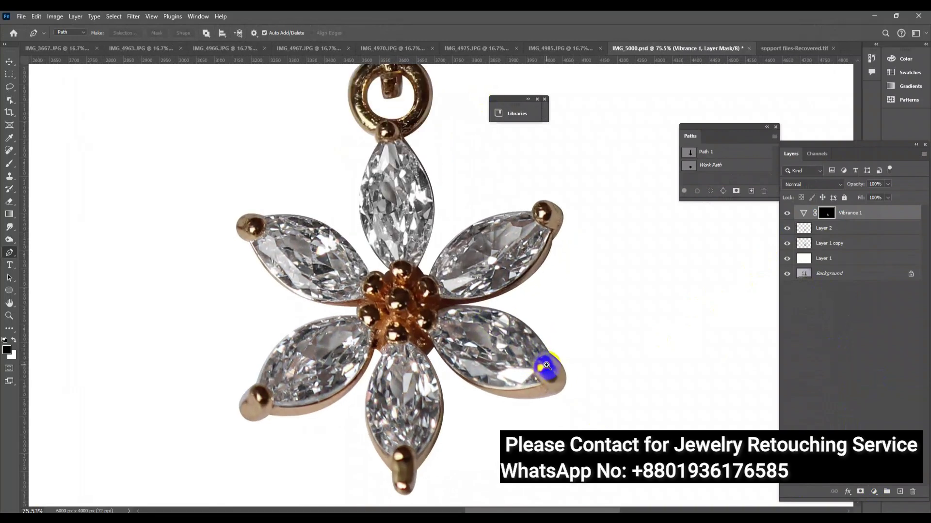
key(Delete)
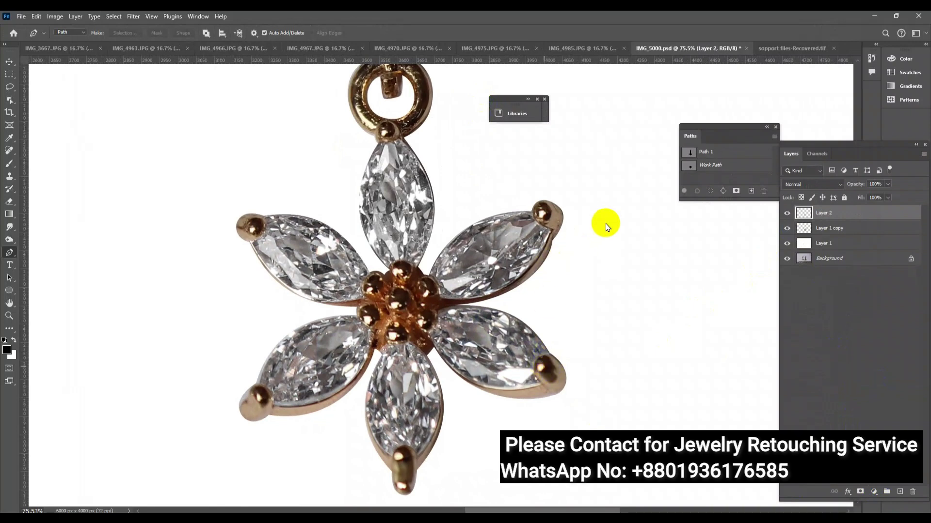
Apply Camera Raw to the stones with added Texture and Shadows and Blacks fully lifted
key(ctrl+shift+a)
drag(779, 312, 800, 313)
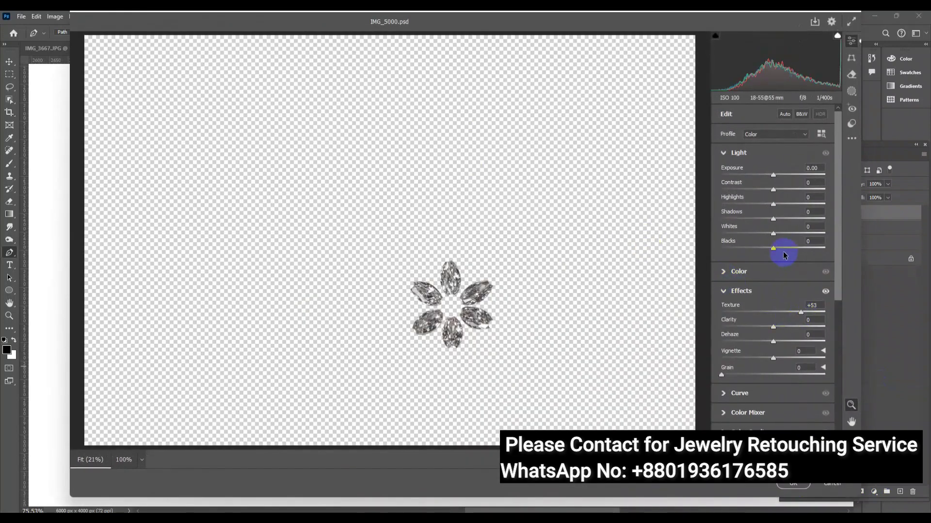
drag(771, 247, 824, 248)
drag(773, 219, 825, 219)
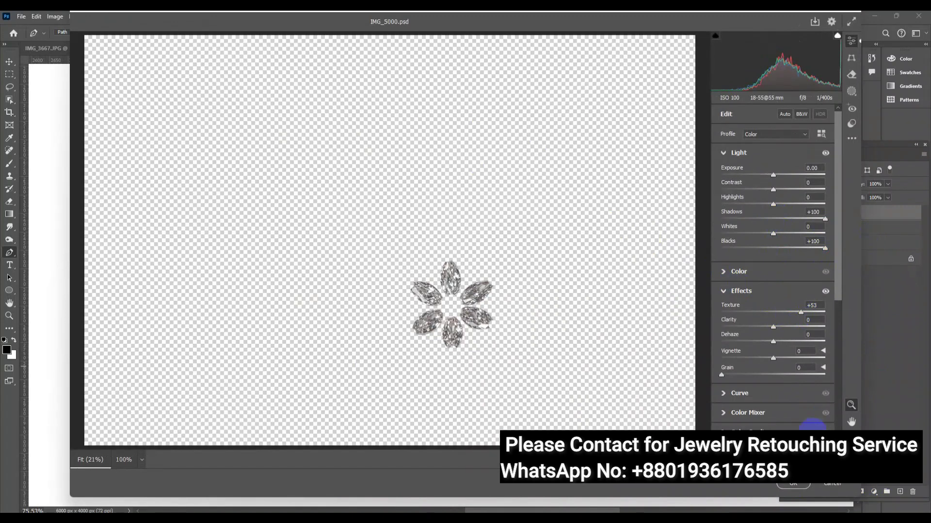
click(793, 487)
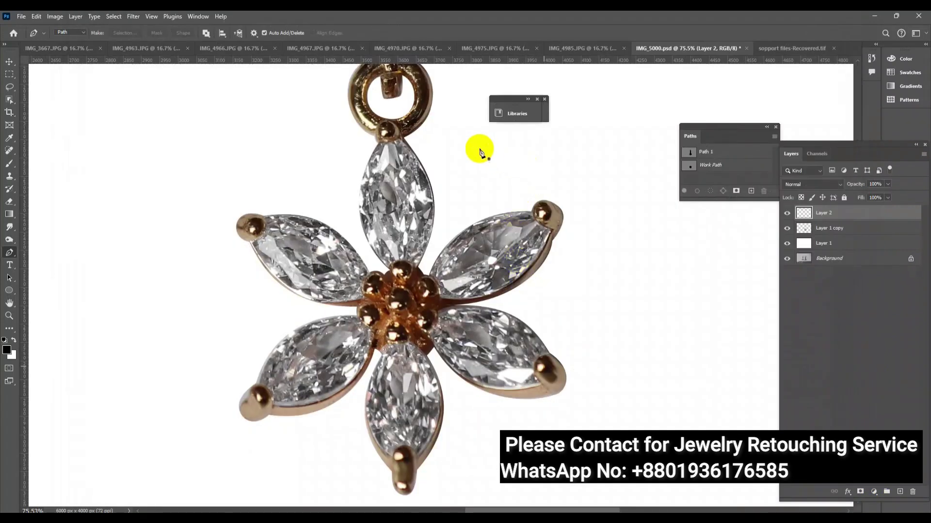
Reapply the last Camera Raw filter to the stones from the Filter menu
click(135, 17)
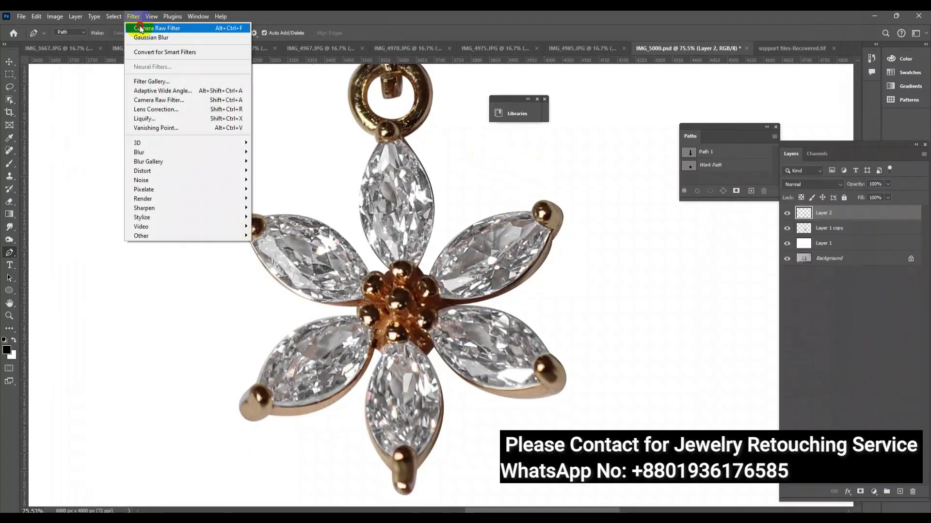
click(139, 25)
click(133, 17)
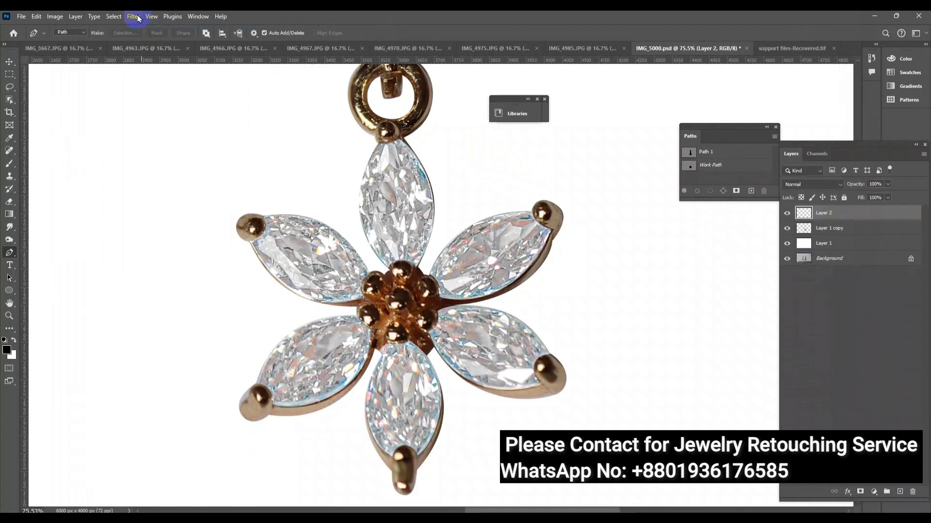
scroll(332, 260, down, 1)
scroll(384, 290, down, 2)
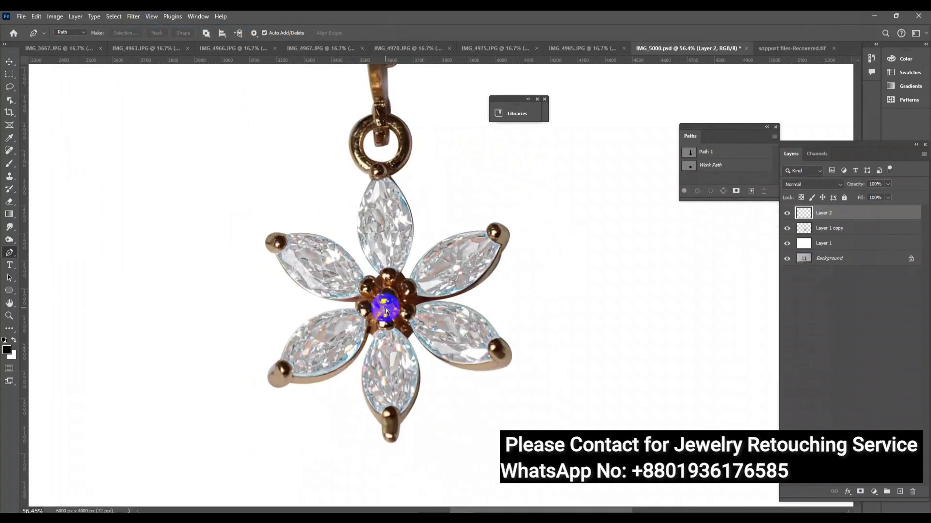
Run Camera Raw again, raising Blacks and Shadows partway
key(shift+ctrl+a)
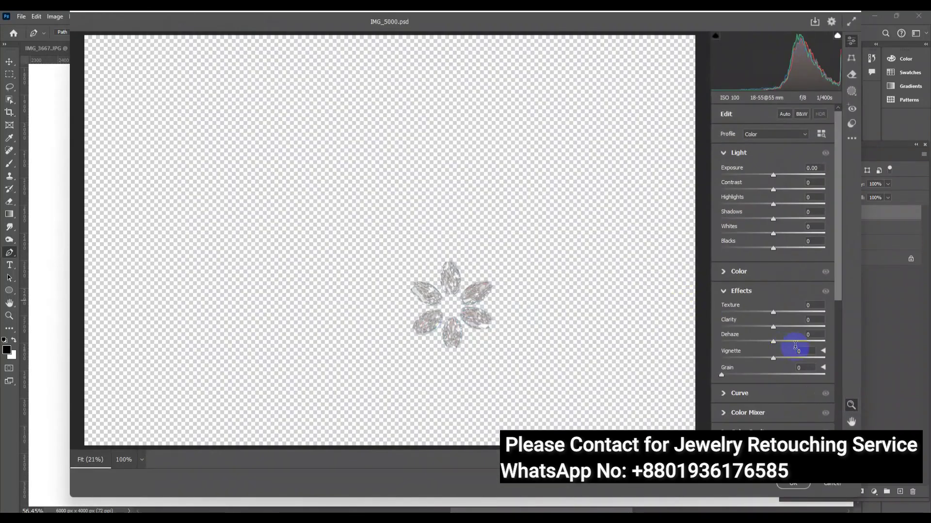
mouse_move(761, 256)
mouse_down()
mouse_move(797, 248)
mouse_move(812, 220)
mouse_up()
click(793, 484)
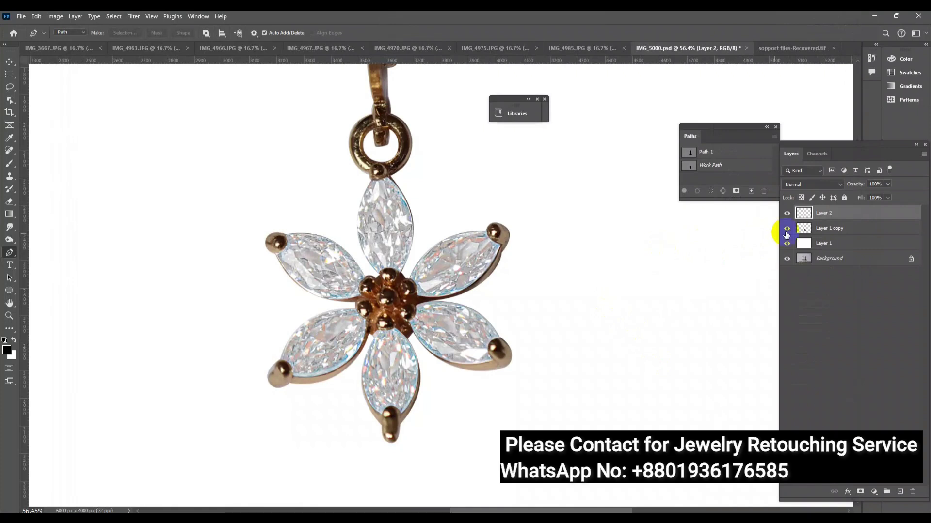
Add a Vibrance adjustment masked to the stones with Vibrance -33 and Saturation -27
ctrl+click(801, 215)
click(873, 492)
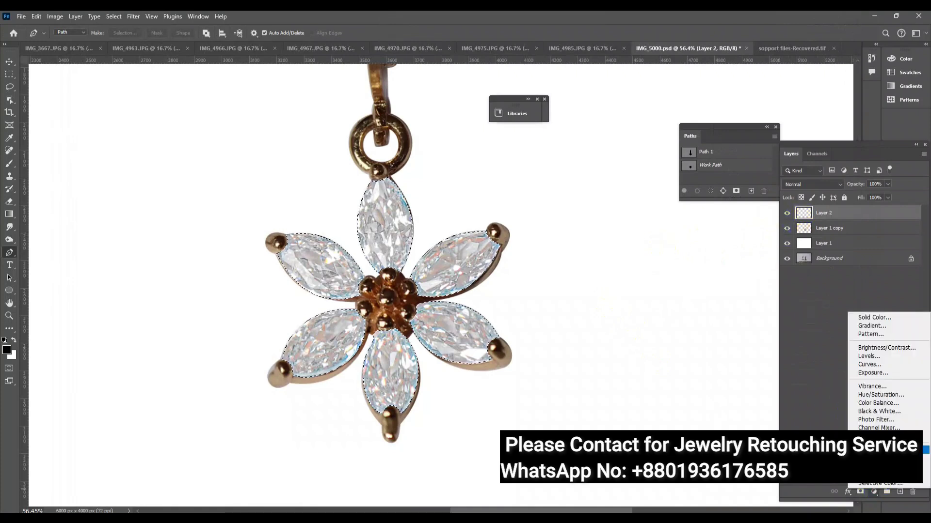
click(880, 386)
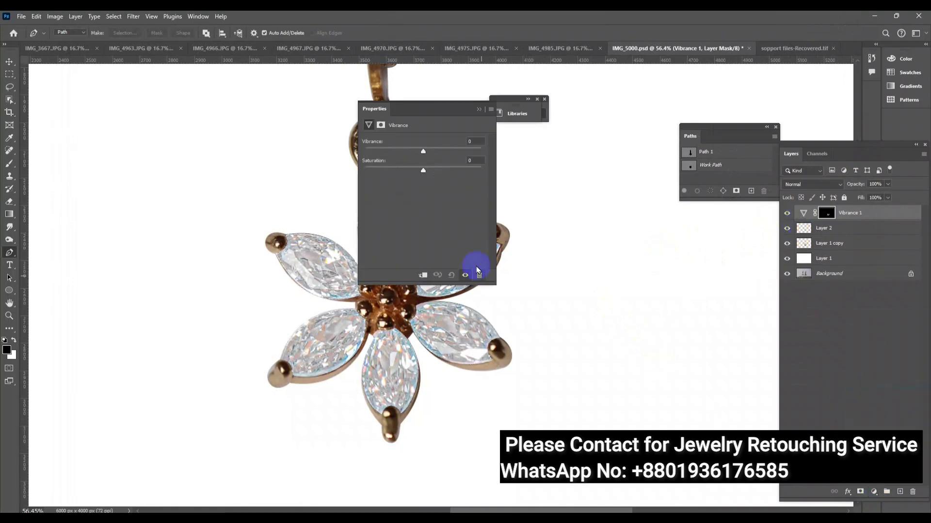
drag(421, 171, 407, 171)
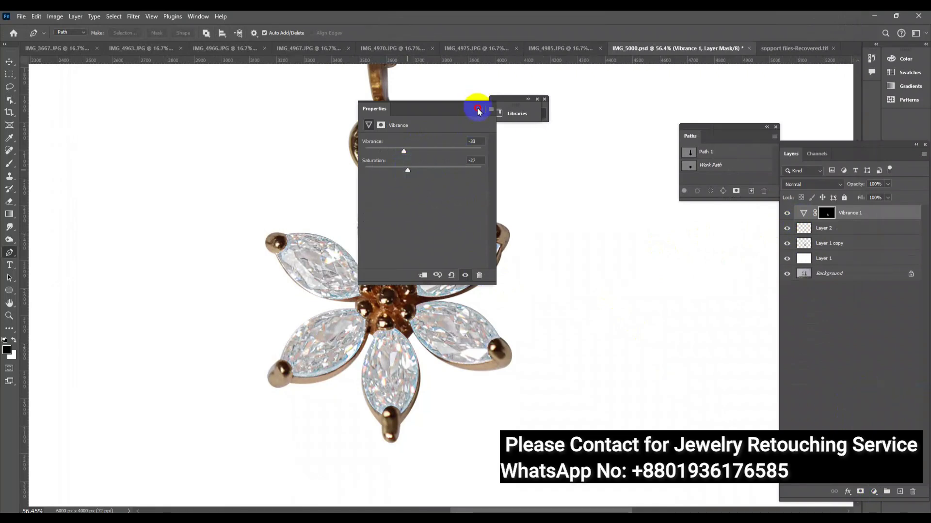
click(478, 109)
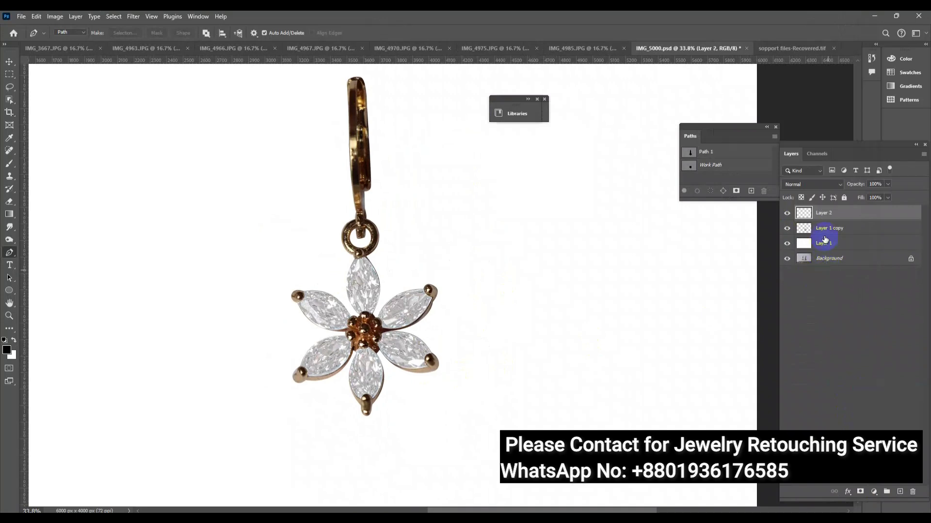
Brighten Layer 1 copy with a raised-midpoint Curves adjustment merged into the layer
click(826, 232)
scroll(417, 247, up, 2)
ctrl+click(811, 237)
click(874, 492)
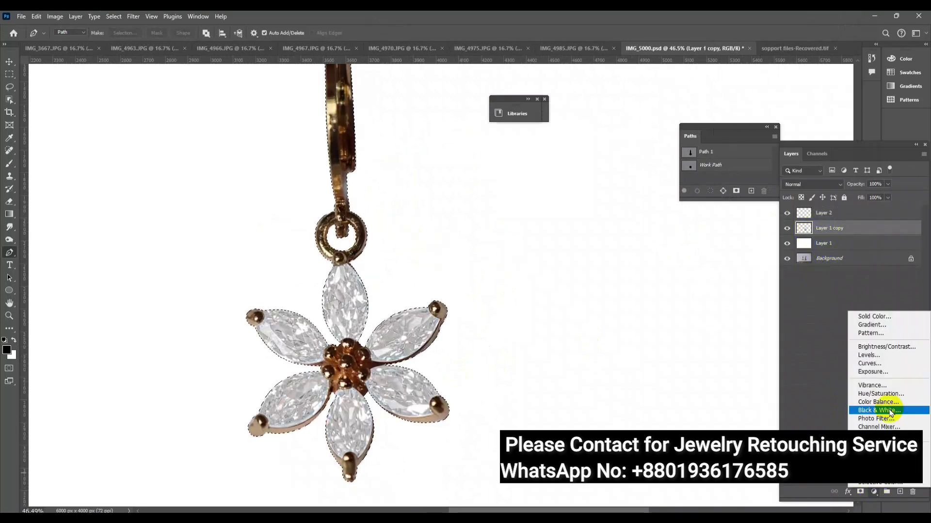
click(884, 364)
drag(440, 200, 439, 192)
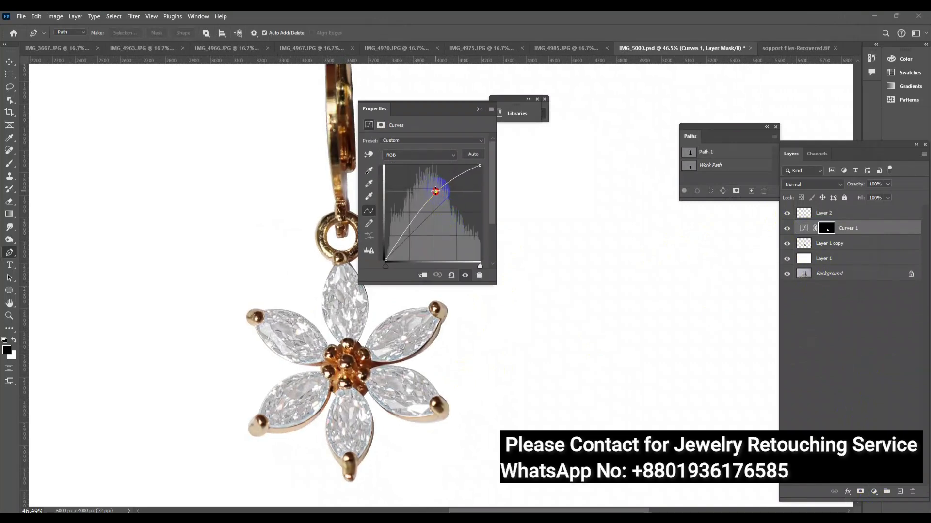
click(474, 109)
scroll(455, 249, down, 1)
scroll(474, 297, up, 1)
key(ctrl+e)
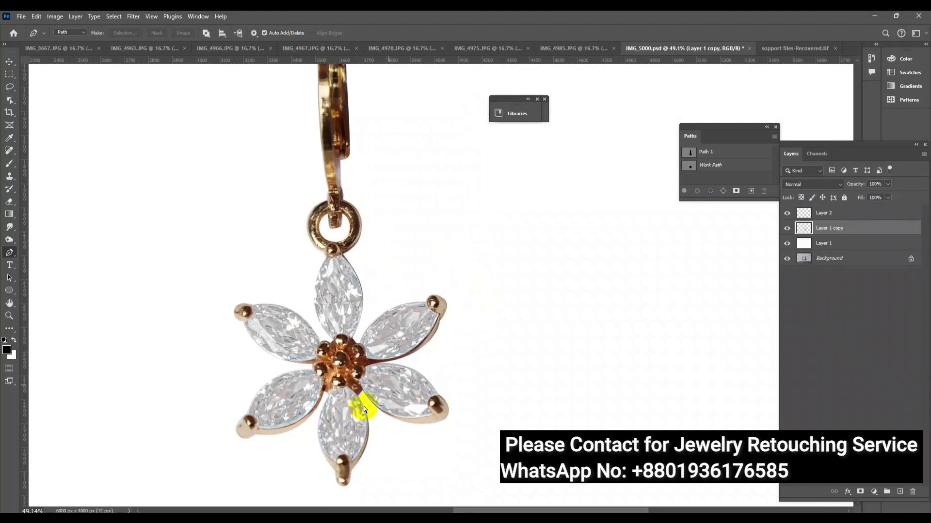
Camera Raw on Layer 1 copy: Noise Reduction, Texture +18, Blacks/Shadows +100, Exposure +0.30
key(ctrl+shift+a)
scroll(775, 381, down, 3)
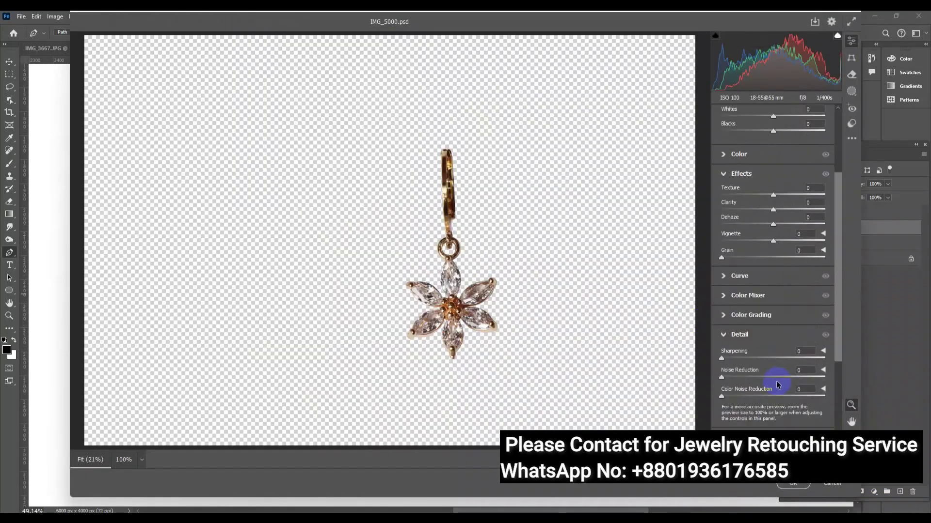
drag(783, 379, 819, 379)
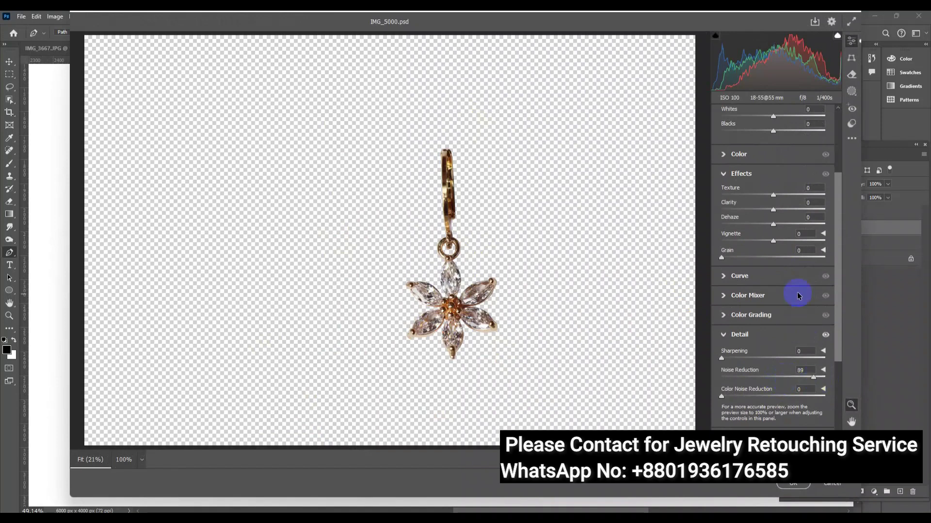
scroll(798, 296, up, 3)
drag(773, 313, 782, 313)
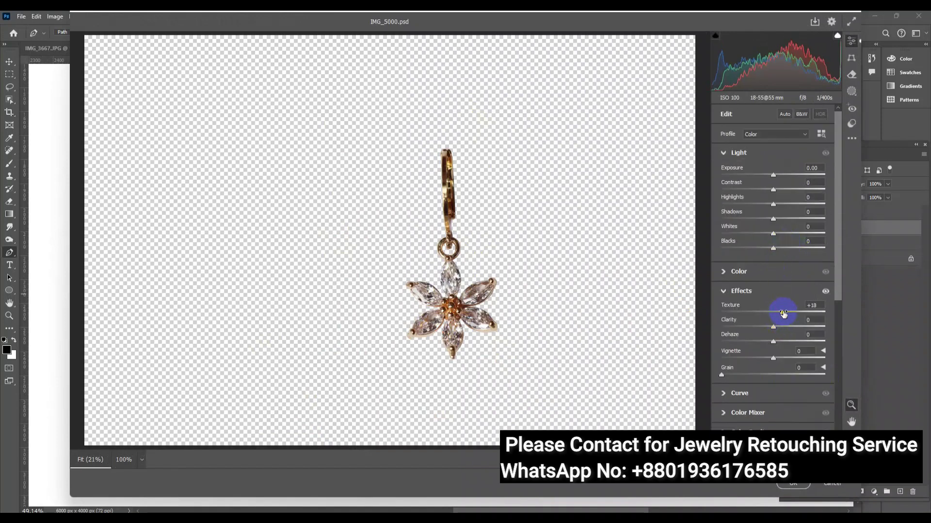
drag(774, 248, 825, 248)
drag(774, 220, 824, 219)
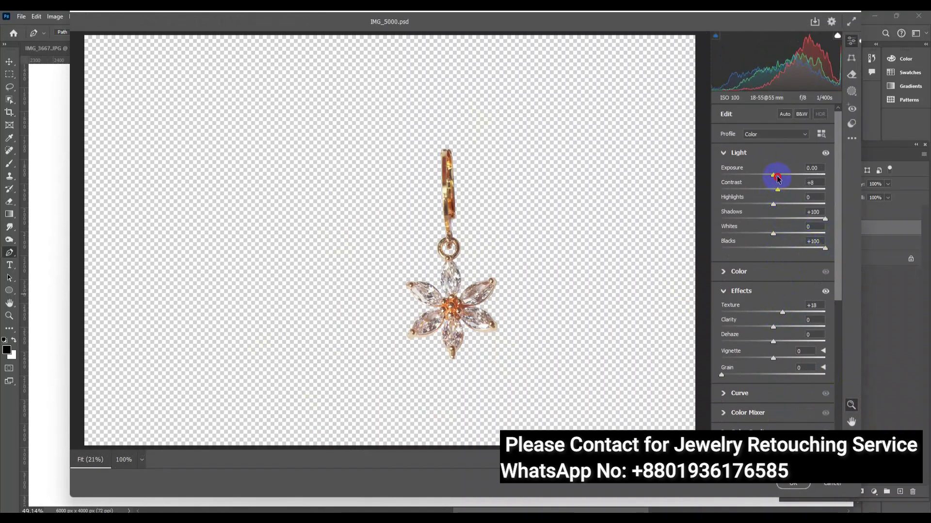
drag(777, 179, 780, 177)
click(804, 483)
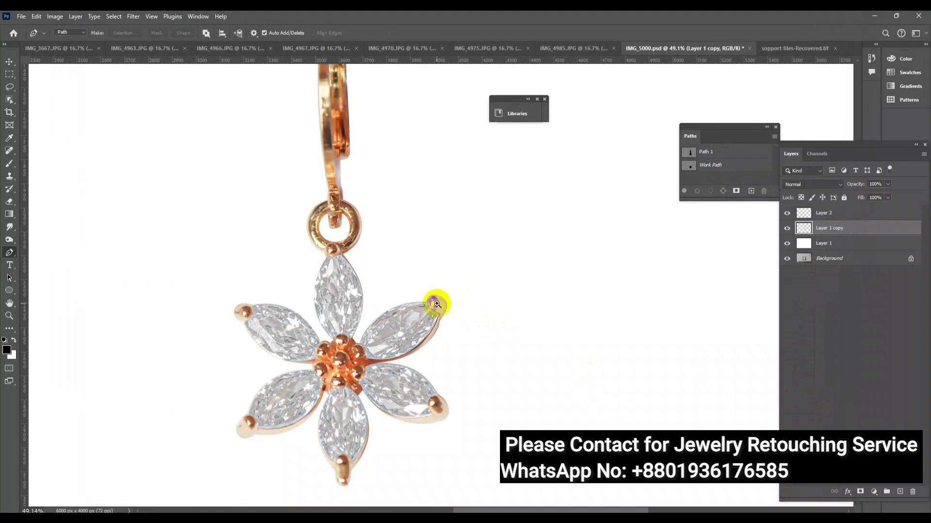
Zoom to the hook and begin a Pen path along its left edge
scroll(445, 291, down, 2)
scroll(405, 246, down, 2)
scroll(455, 194, up, 5)
scroll(449, 189, up, 1)
scroll(451, 227, up, 1)
scroll(446, 252, down, 3)
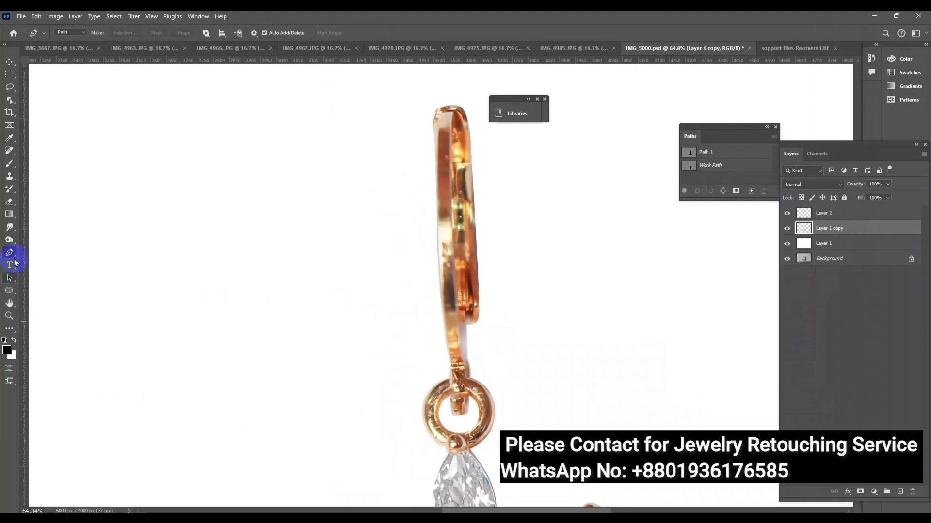
drag(443, 140, 454, 119)
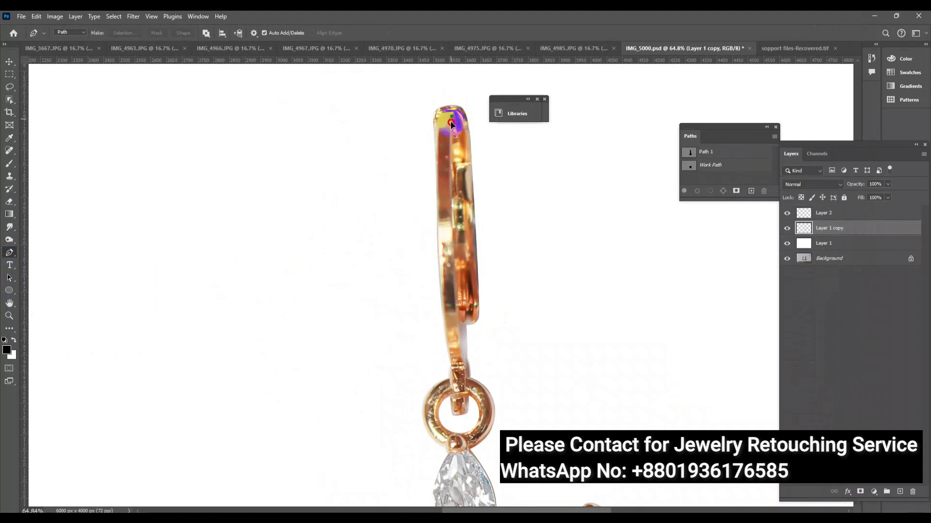
click(461, 338)
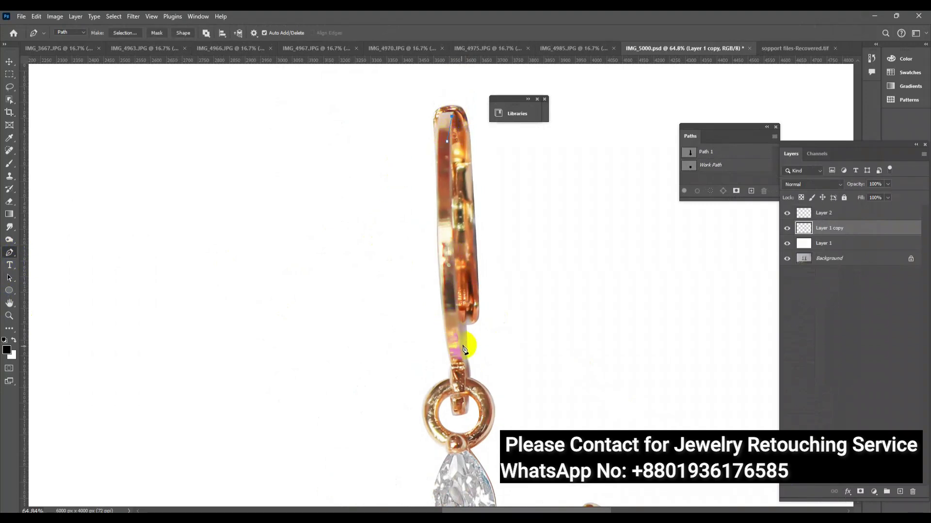
drag(459, 338, 459, 398)
key(ctrl+z)
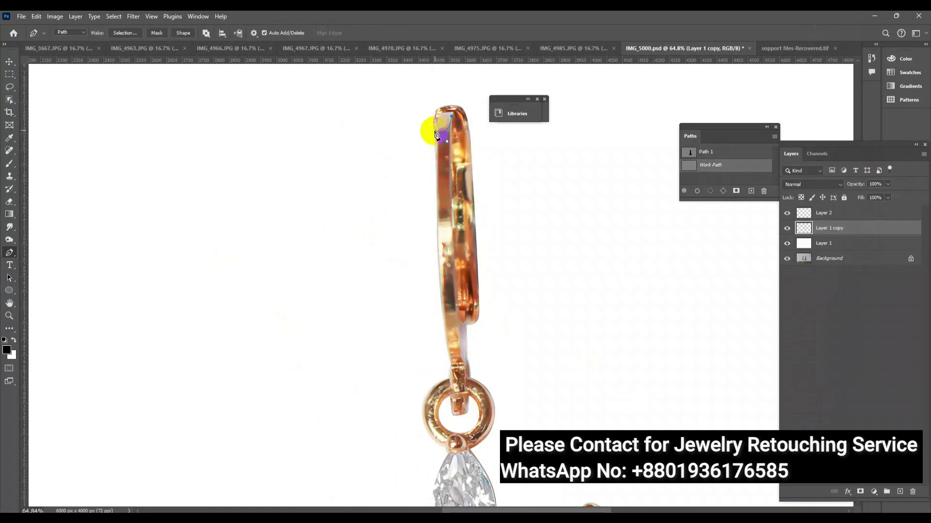
Redraw the curved path down the hook's left strip and load it as a selection
drag(435, 141, 432, 165)
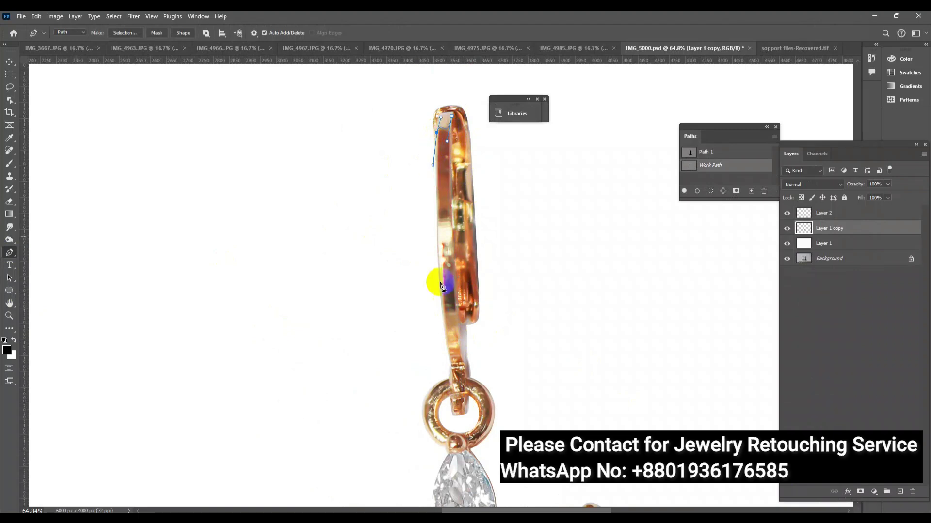
click(444, 322)
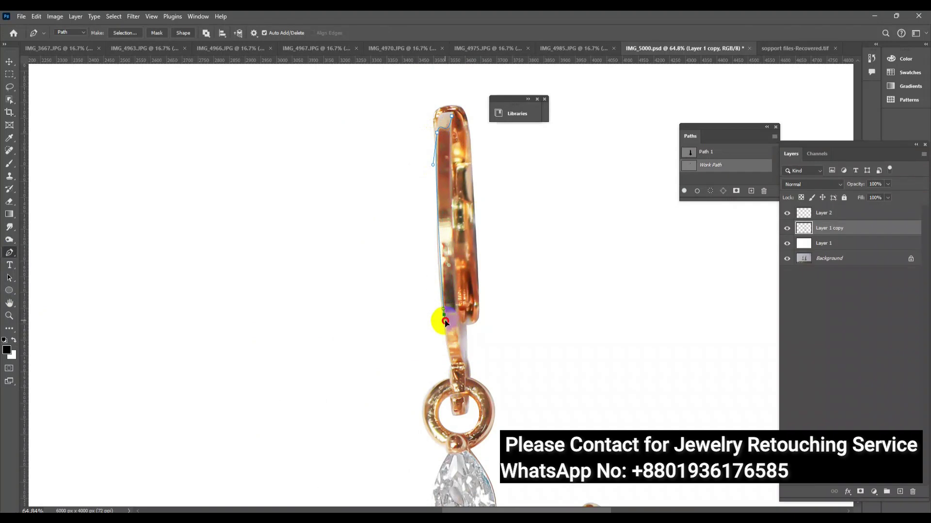
drag(448, 317, 458, 311)
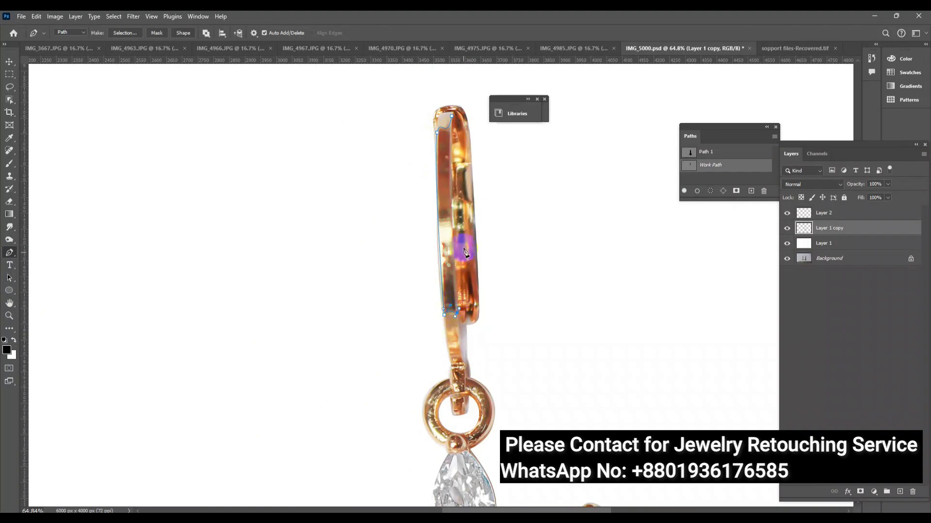
drag(458, 92, 461, 78)
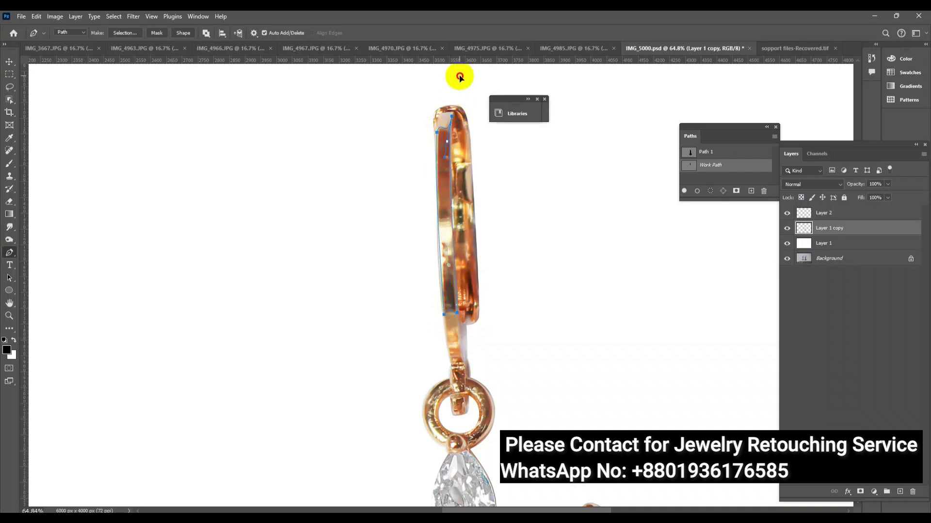
key(ctrl+Return)
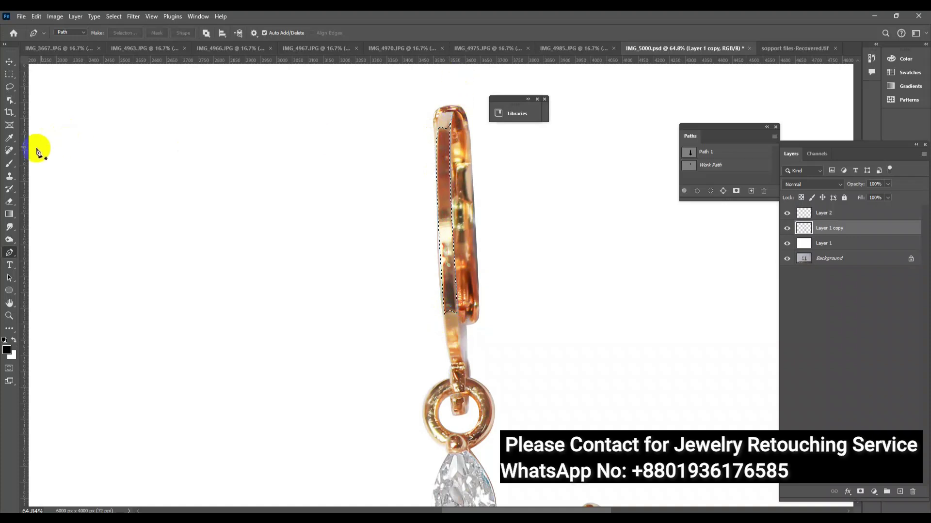
Paint the selected hook strip with a small brush using sampled copper tones
click(8, 165)
alt+click(442, 221)
drag(444, 235, 312, 244)
mouse_move(447, 222)
mouse_down()
mouse_move(485, 218)
mouse_move(450, 130)
mouse_up()
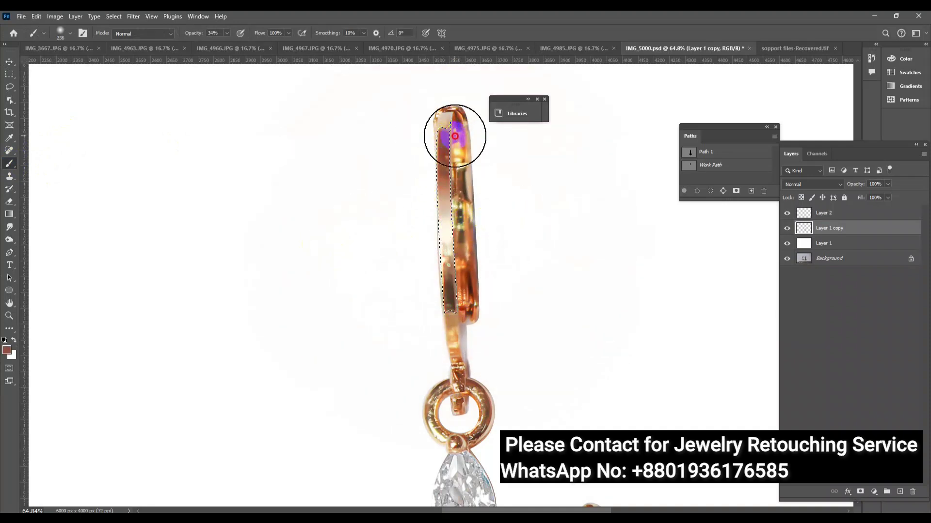
alt+click(445, 175)
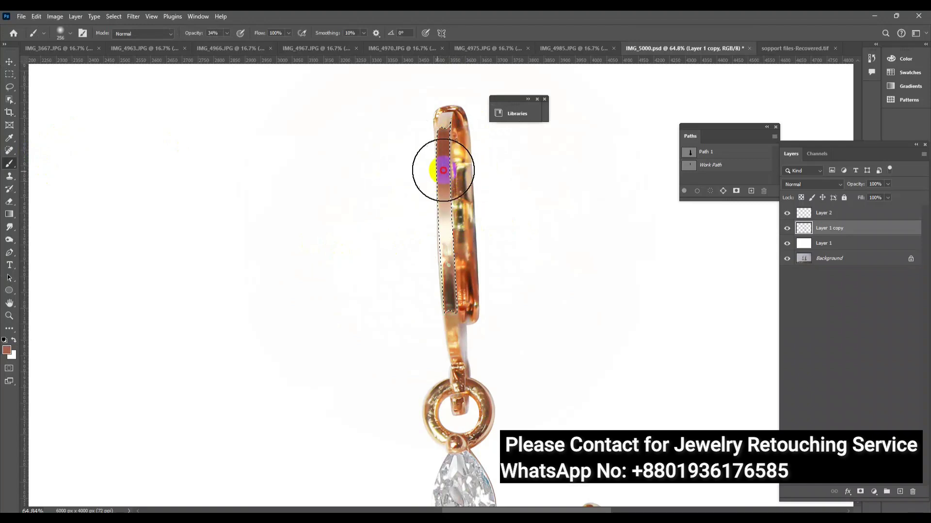
drag(422, 201, 470, 272)
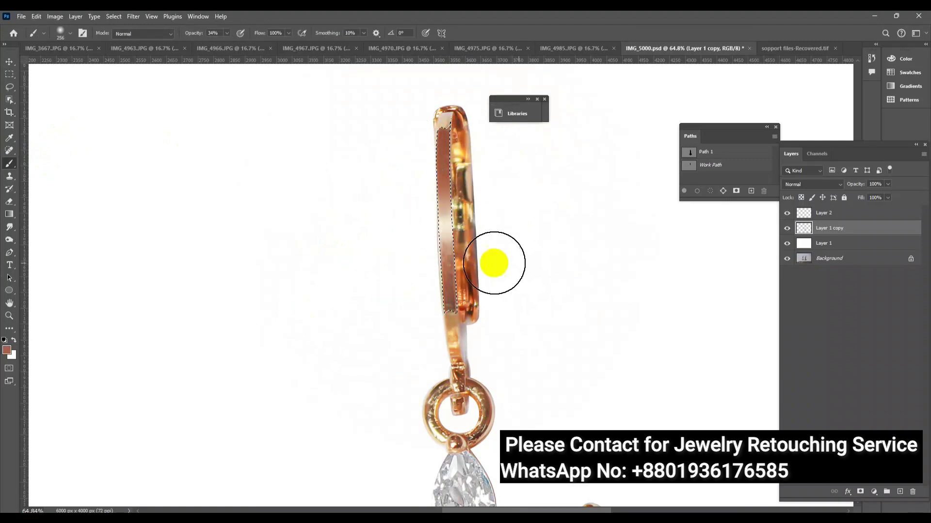
Lighten the strip with white paint, then deselect
alt+click(446, 189)
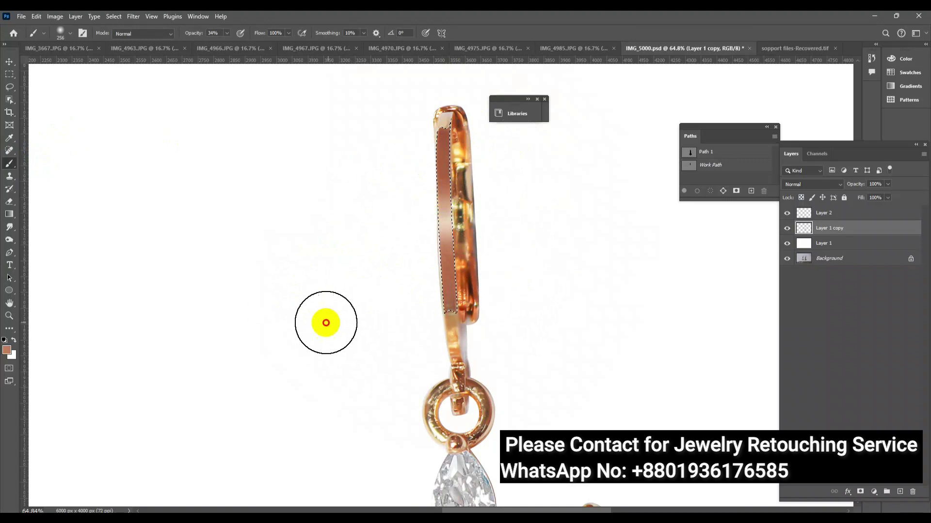
key(x)
drag(467, 305, 450, 155)
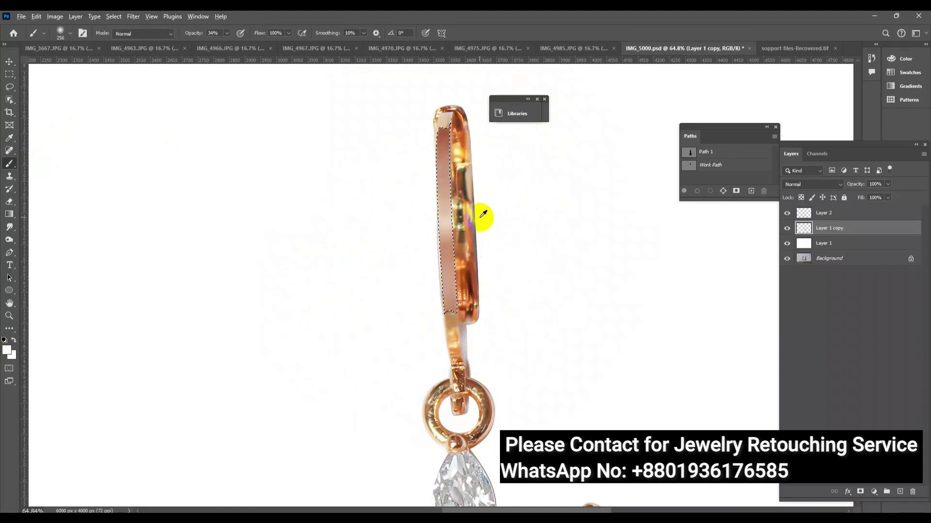
key(ctrl+d)
Reload the hook strip selection from the path, sample a pinkish-brown tone, and zoom in
mouse_move(474, 270)
mouse_down()
mouse_move(443, 267)
mouse_move(507, 299)
mouse_up()
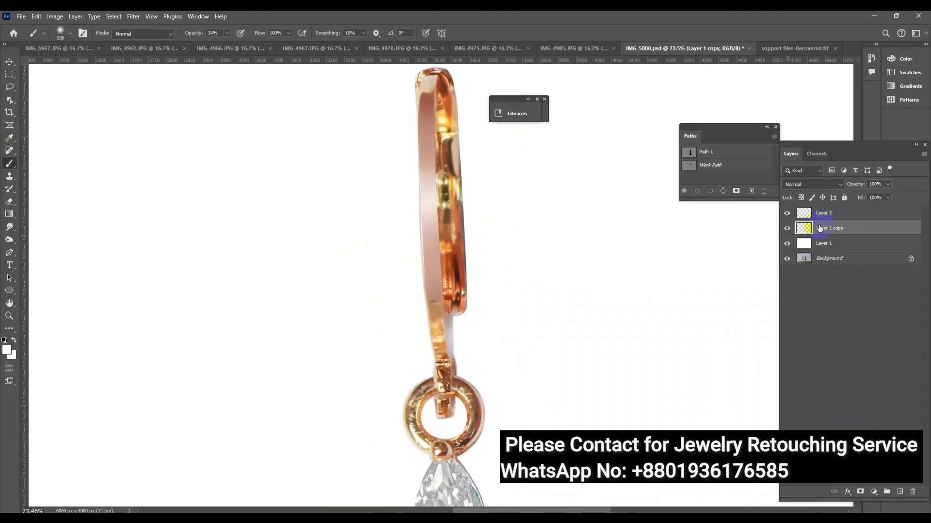
ctrl+click(689, 166)
alt+click(430, 104)
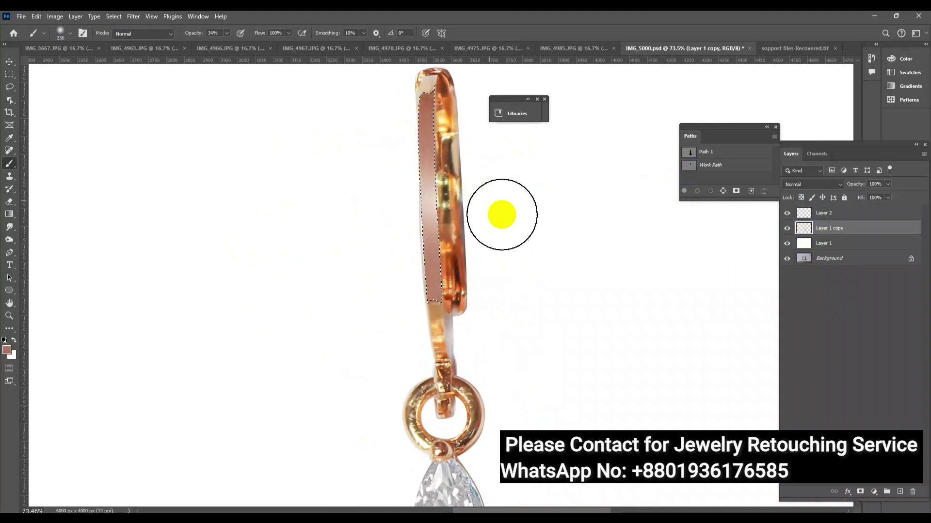
key(ctrl+d)
mouse_move(472, 194)
mouse_down()
mouse_move(493, 213)
mouse_move(441, 233)
mouse_move(453, 333)
mouse_move(509, 361)
mouse_move(451, 283)
mouse_up()
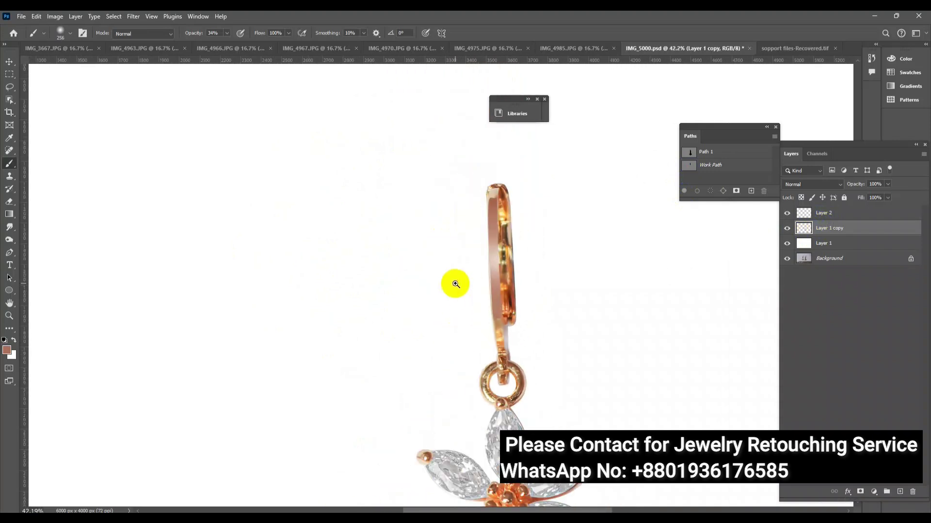
Load the Layer 1 earring outline as a selection and pick the Smudge tool, 100% strength, size 30
drag(499, 249, 547, 280)
click(805, 244)
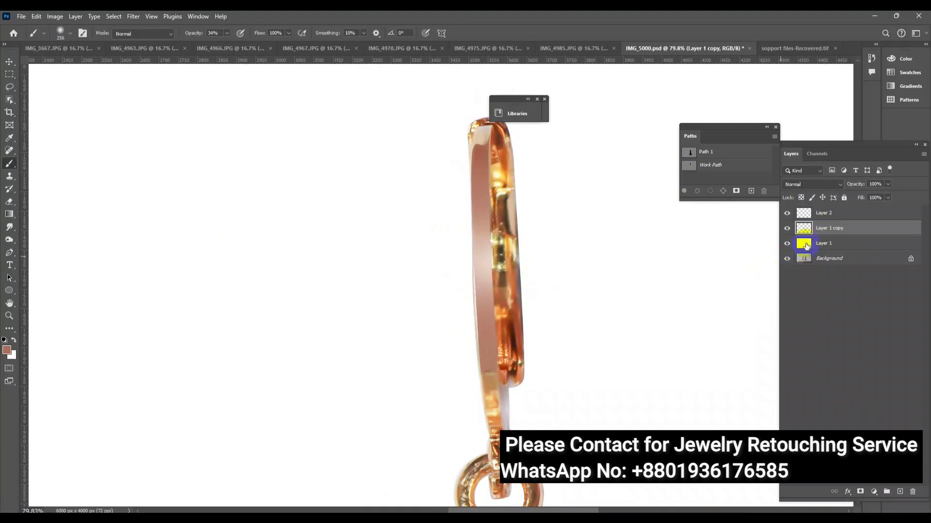
ctrl+click(805, 228)
click(10, 227)
click(510, 253)
Smudge the hook's right edge, inner edge and tip to remove purple and yellow fringes
mouse_move(516, 253)
mouse_down()
mouse_move(519, 361)
mouse_move(524, 266)
mouse_up()
drag(181, 33, 253, 49)
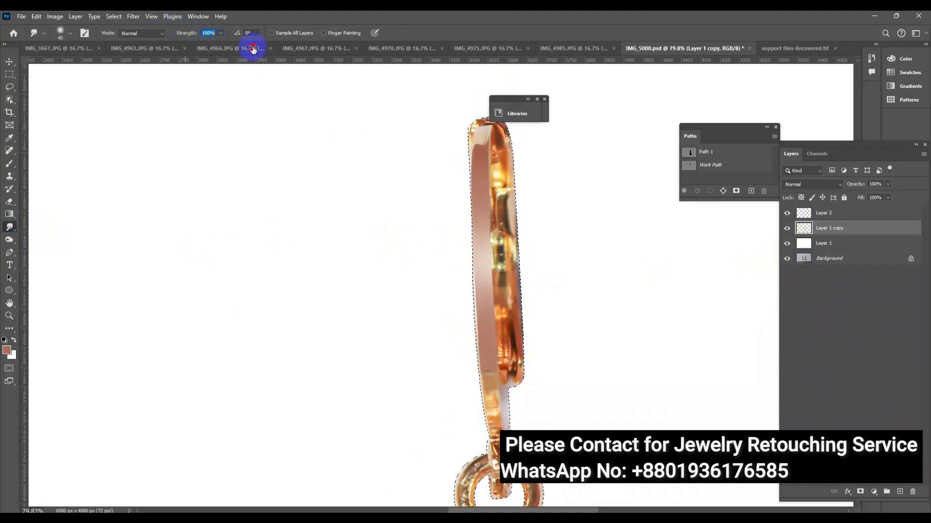
mouse_move(519, 255)
mouse_down()
mouse_move(522, 374)
mouse_move(524, 257)
mouse_move(500, 195)
mouse_move(503, 351)
mouse_move(500, 246)
mouse_up()
key(bracketleft)
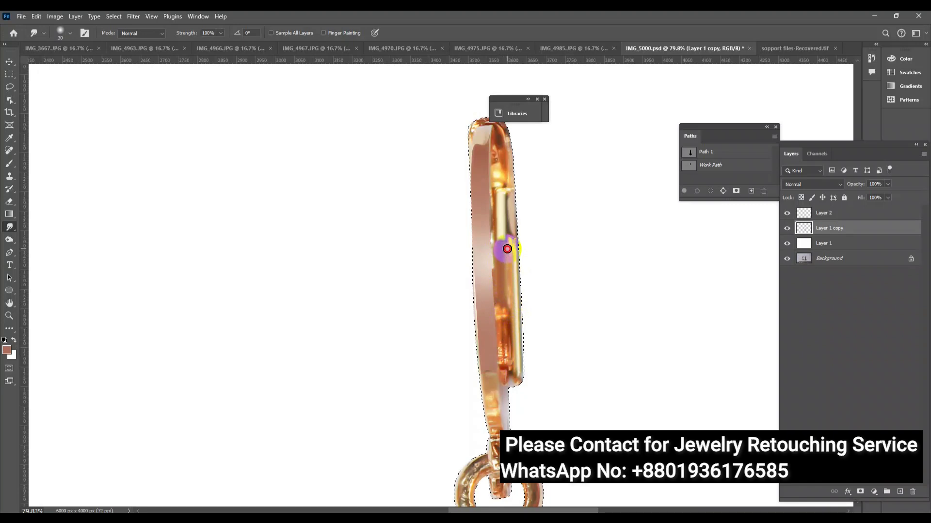
mouse_move(509, 302)
mouse_down()
mouse_move(506, 256)
mouse_move(499, 315)
mouse_move(497, 253)
mouse_move(505, 347)
mouse_move(505, 184)
mouse_up()
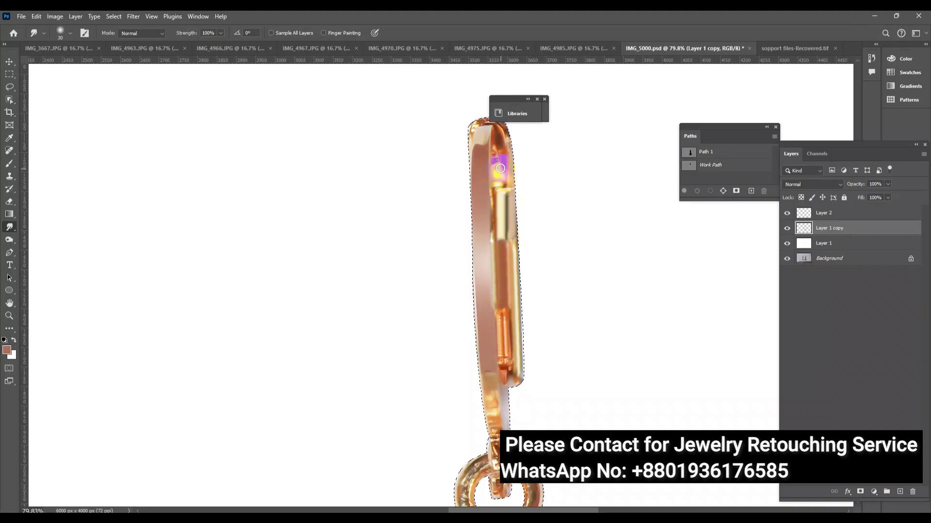
scroll(499, 175, up, 3)
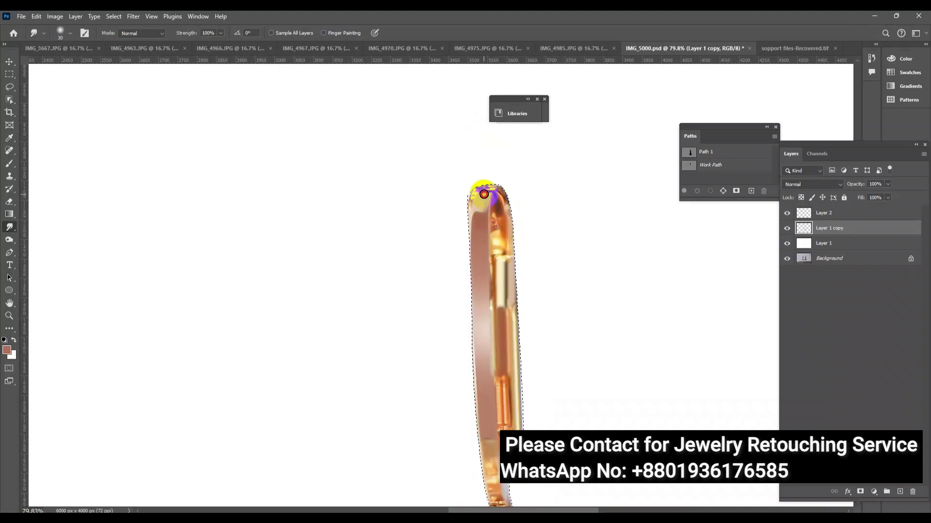
mouse_move(484, 196)
mouse_down()
mouse_move(468, 223)
mouse_move(547, 377)
mouse_move(577, 393)
mouse_up()
Zoom in on the jump ring and lower Smudge strength to about 63%
click(577, 392)
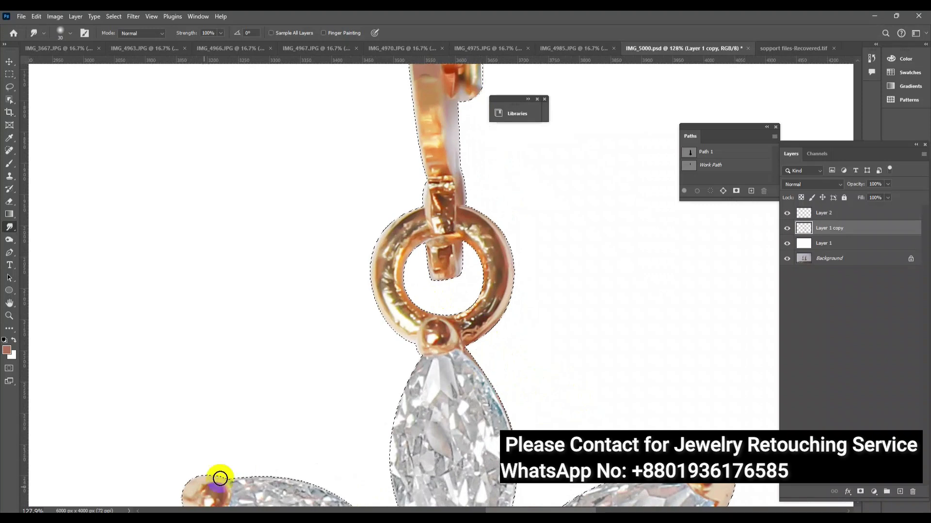
drag(191, 33, 170, 35)
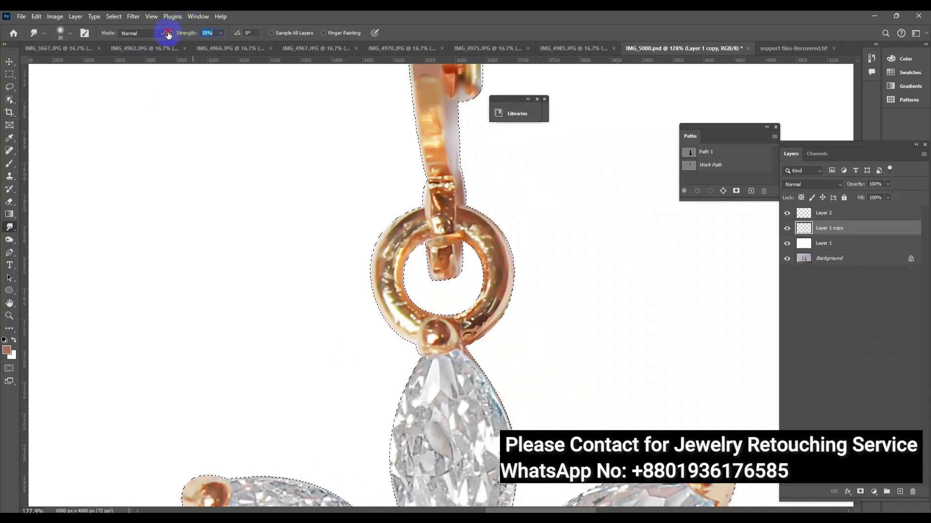
mouse_move(443, 270)
mouse_down()
mouse_move(499, 239)
mouse_move(489, 245)
mouse_move(468, 216)
mouse_move(492, 242)
mouse_move(494, 266)
mouse_move(473, 225)
mouse_move(490, 246)
mouse_move(494, 285)
mouse_move(490, 240)
mouse_move(460, 217)
mouse_move(473, 233)
mouse_move(469, 213)
mouse_move(501, 266)
mouse_move(488, 309)
mouse_move(497, 285)
mouse_move(475, 318)
mouse_move(490, 314)
mouse_move(472, 328)
mouse_move(392, 305)
mouse_move(412, 327)
mouse_move(386, 291)
mouse_move(386, 272)
mouse_move(411, 301)
mouse_move(398, 286)
mouse_move(387, 301)
mouse_move(382, 271)
mouse_move(397, 232)
mouse_move(412, 229)
mouse_move(403, 231)
mouse_up()
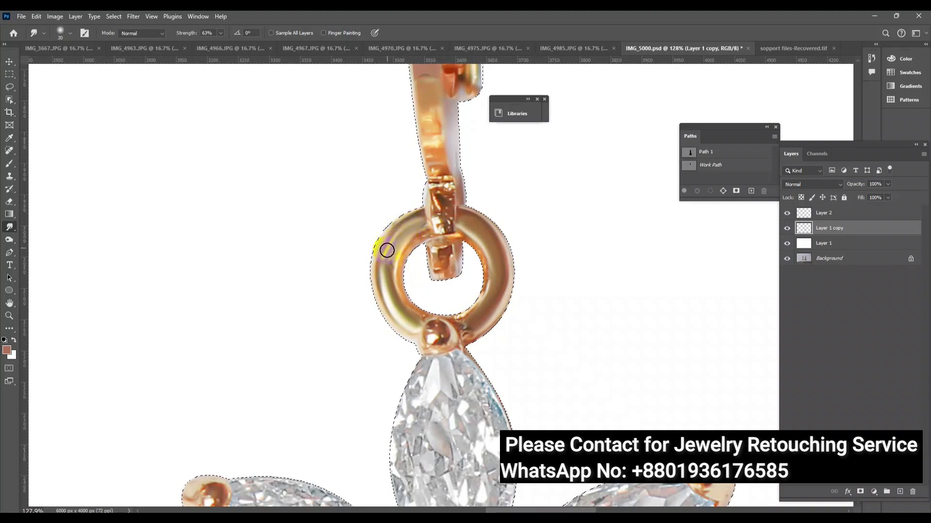
Smudge the purple fringe off the ring's left edge and smooth the jagged clasp neck
drag(387, 280, 391, 228)
drag(384, 274, 397, 240)
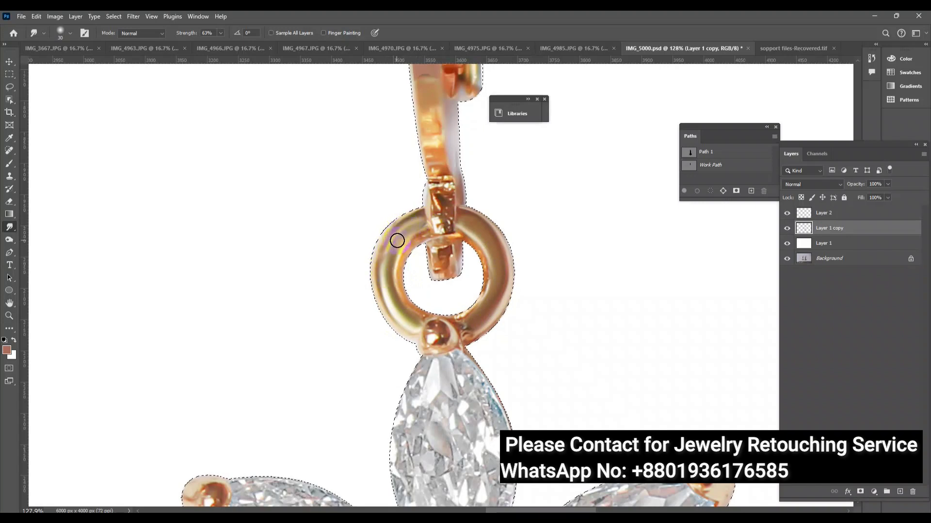
drag(386, 272, 396, 235)
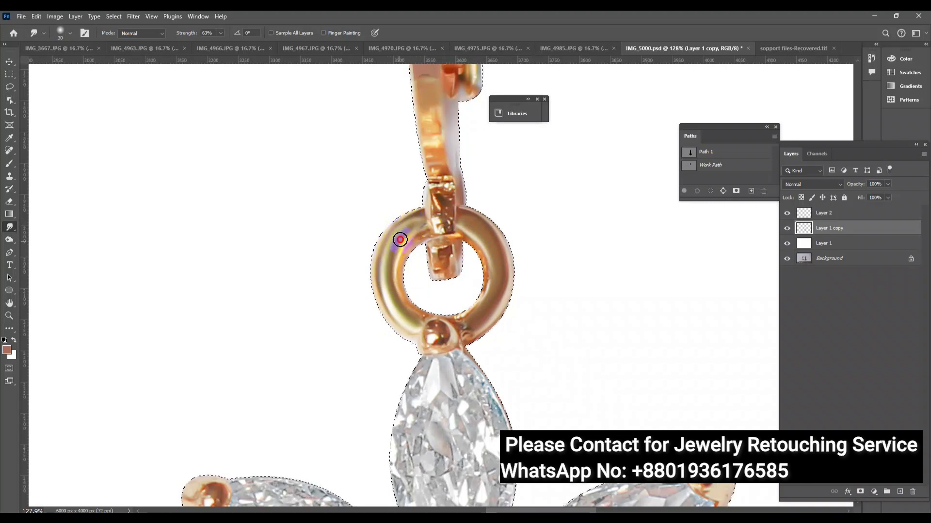
mouse_move(419, 225)
mouse_down()
mouse_move(441, 218)
mouse_move(440, 191)
mouse_move(447, 222)
mouse_move(436, 189)
mouse_move(442, 220)
mouse_move(443, 191)
mouse_move(436, 272)
mouse_move(435, 260)
mouse_up()
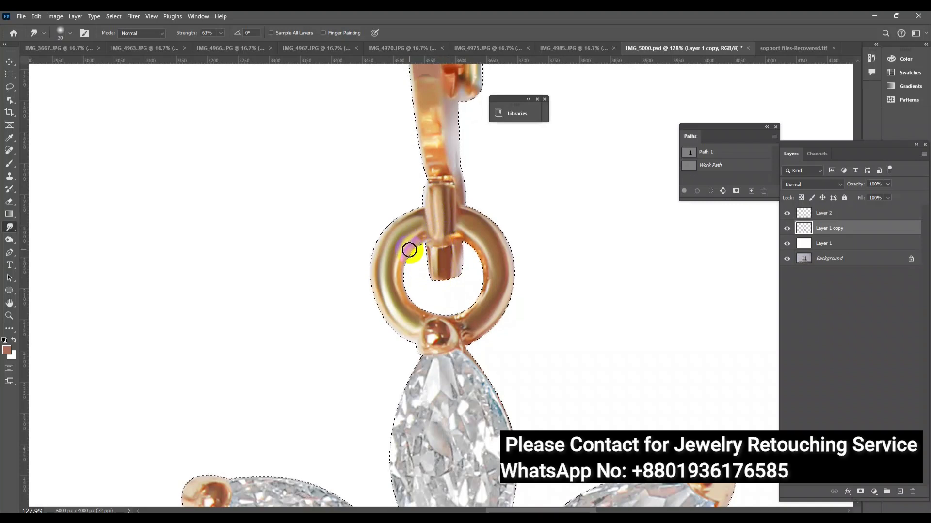
click(419, 175)
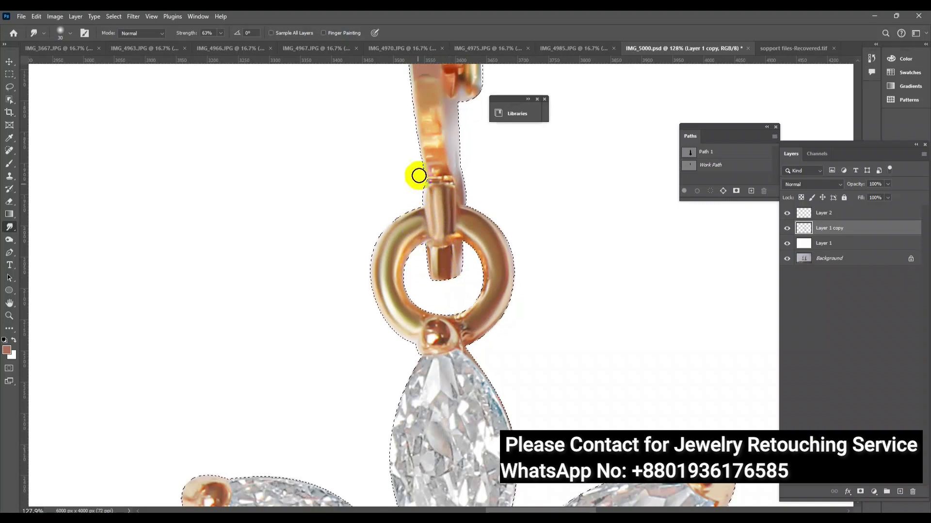
mouse_move(418, 175)
mouse_down()
mouse_move(440, 127)
mouse_move(432, 312)
mouse_move(429, 298)
mouse_up()
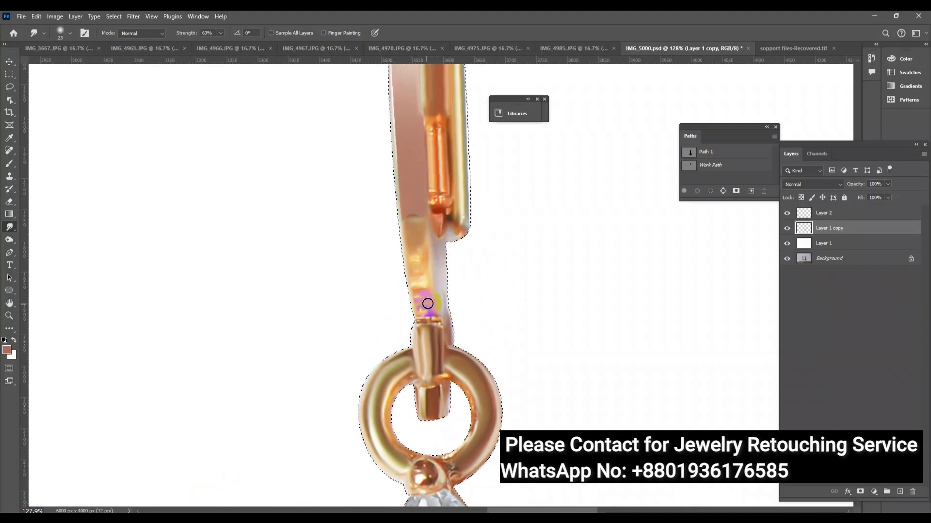
Smudge the inner clasp bar and the hook's top and right edges smooth
scroll(420, 267, down, 2)
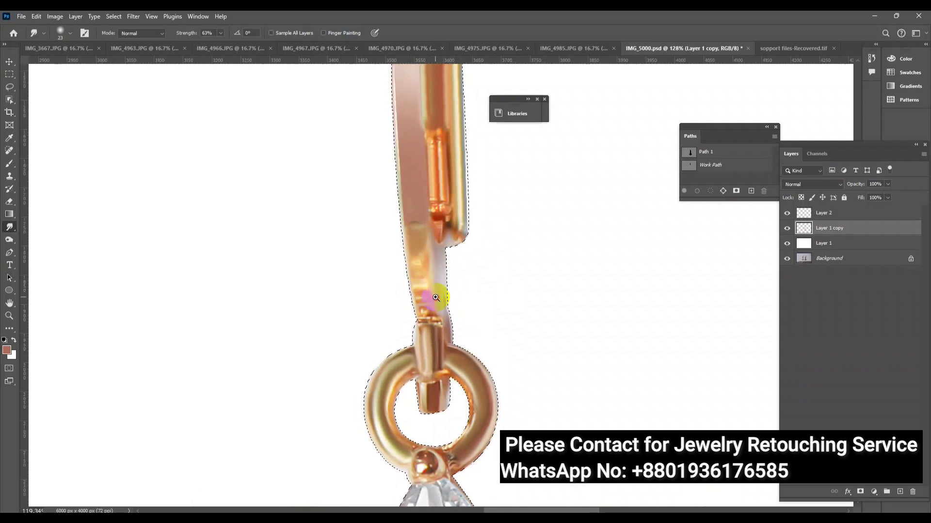
scroll(430, 301, down, 3)
scroll(418, 218, up, 4)
mouse_move(461, 307)
mouse_down()
mouse_move(457, 152)
mouse_move(442, 83)
mouse_move(466, 315)
mouse_up()
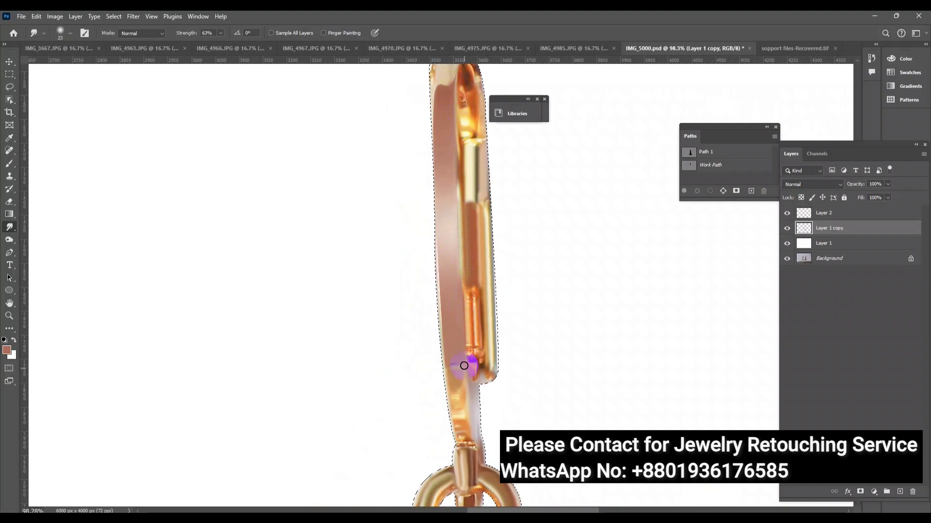
drag(464, 366, 442, 137)
scroll(443, 214, up, 3)
mouse_move(443, 172)
mouse_down()
mouse_move(443, 150)
mouse_move(441, 235)
mouse_move(440, 152)
mouse_move(474, 167)
mouse_move(482, 147)
mouse_up()
click(492, 447)
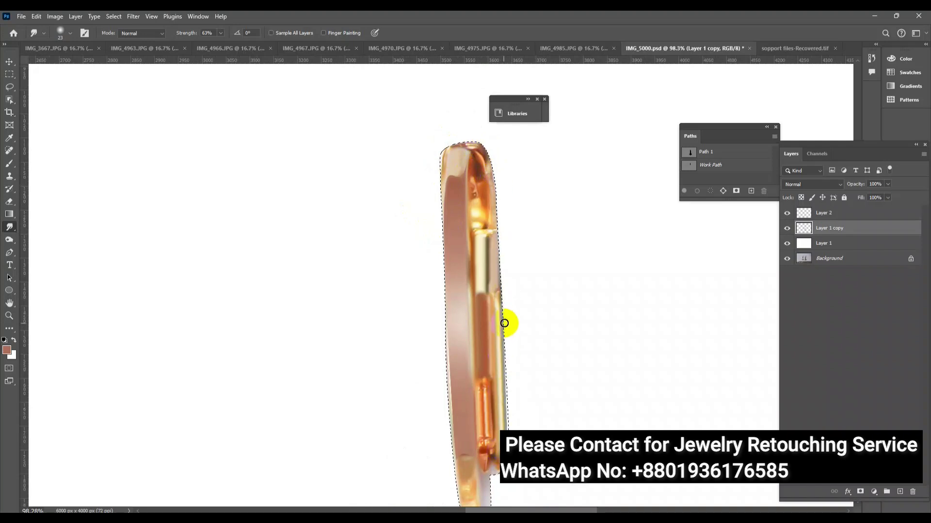
mouse_move(502, 313)
mouse_down()
mouse_move(509, 430)
mouse_move(509, 370)
mouse_move(498, 422)
mouse_move(468, 322)
mouse_move(476, 354)
mouse_up()
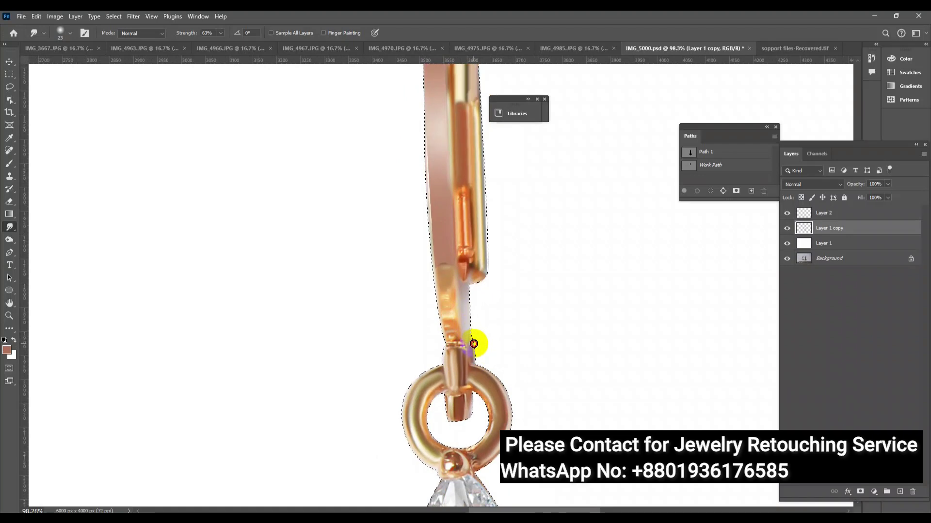
Smear the purple fringe off the lower petal prong tip
scroll(440, 343, down, 10)
scroll(452, 389, up, 5)
scroll(395, 239, down, 3)
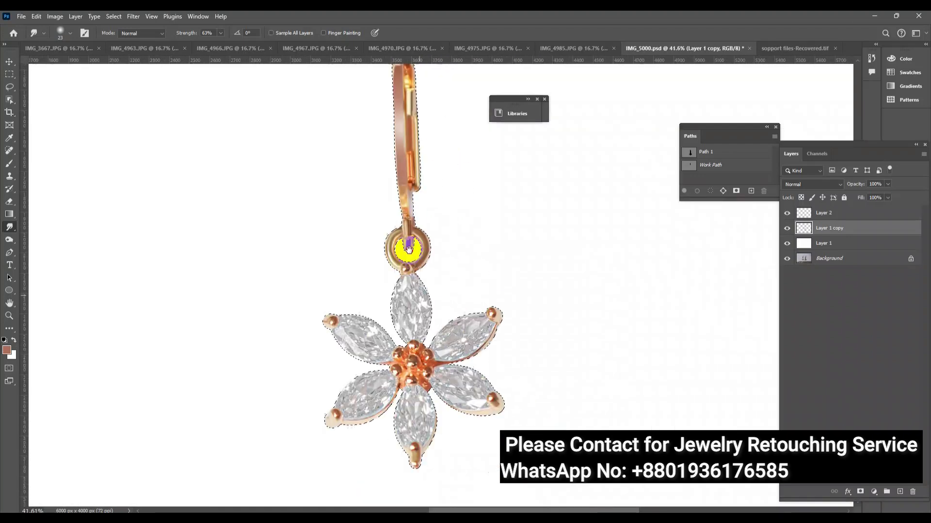
scroll(389, 277, down, 3)
scroll(395, 342, up, 3)
scroll(401, 337, up, 3)
drag(401, 337, 373, 312)
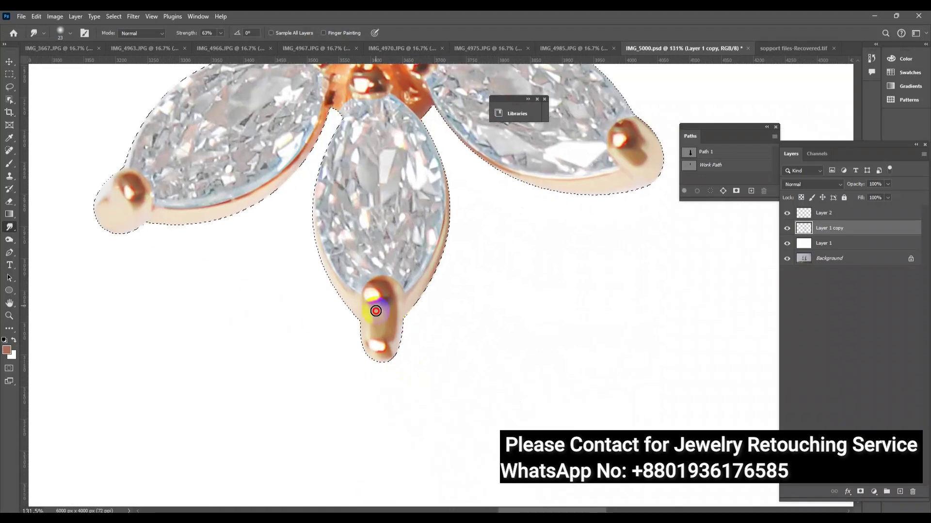
Switch from the Smudge tool to the Dodge Tool
scroll(176, 243, down, 5)
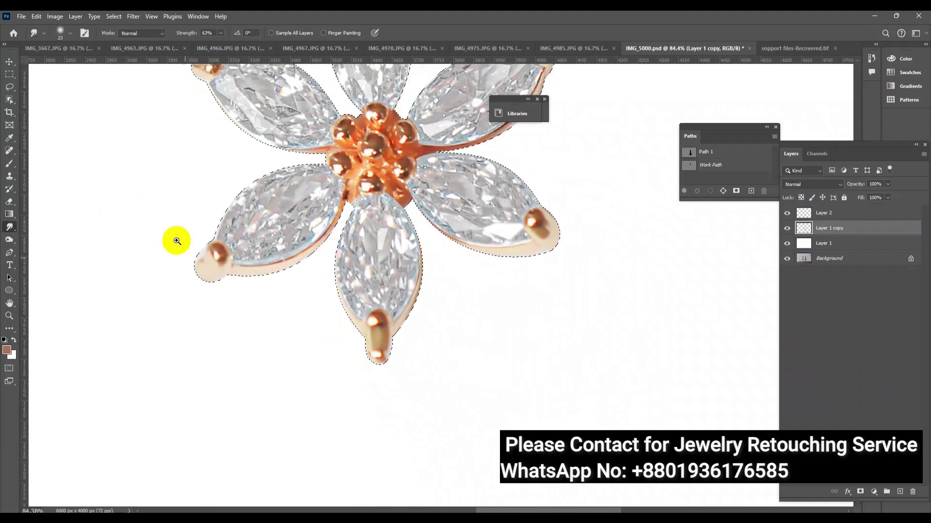
scroll(232, 298, up, 5)
scroll(225, 281, down, 5)
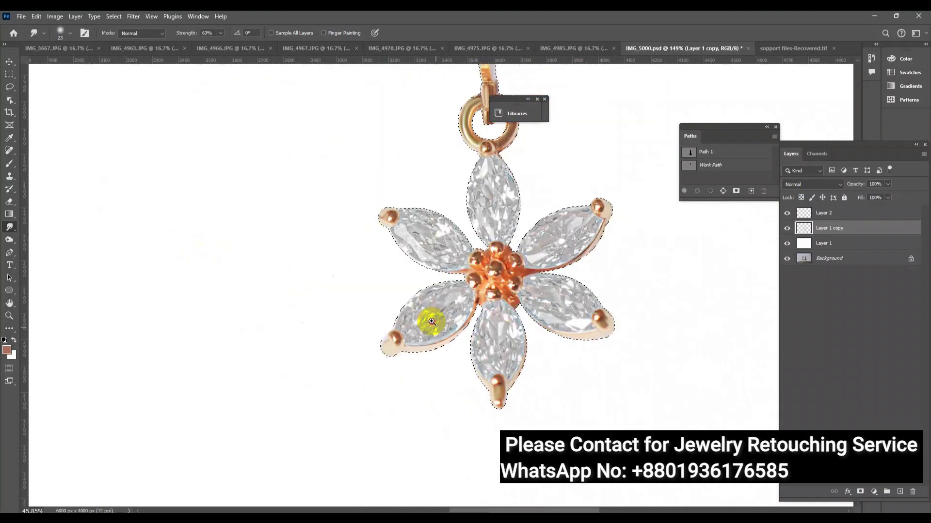
scroll(504, 300, up, 3)
scroll(486, 334, down, 3)
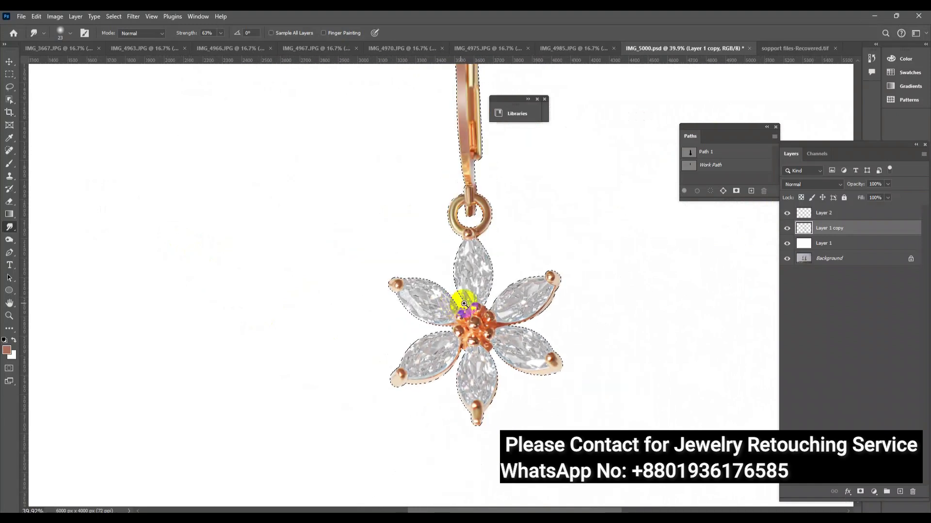
right_click(15, 240)
click(41, 235)
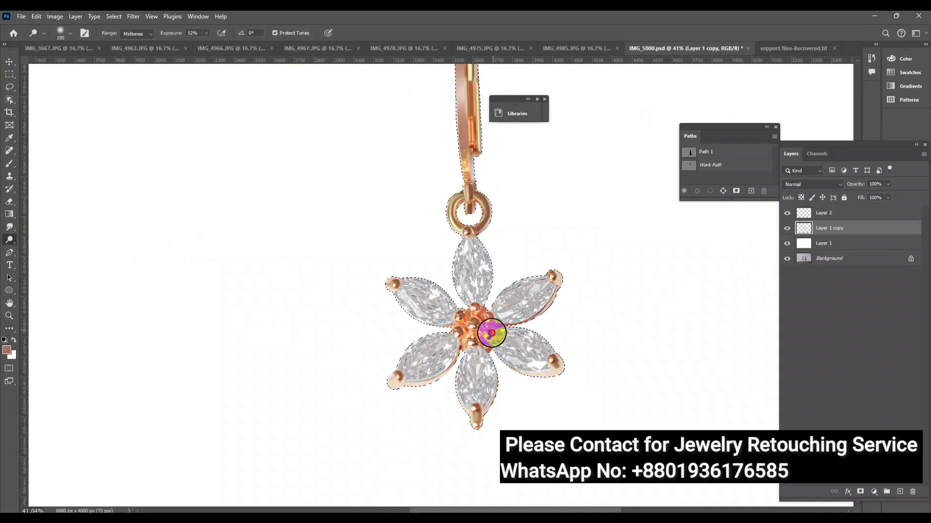
Dodge the ear hook, jump ring and metal around the flower centre at Midtones 12%
scroll(485, 297, up, 3)
mouse_move(478, 254)
mouse_down()
mouse_move(489, 165)
mouse_move(472, 323)
mouse_move(490, 360)
mouse_up()
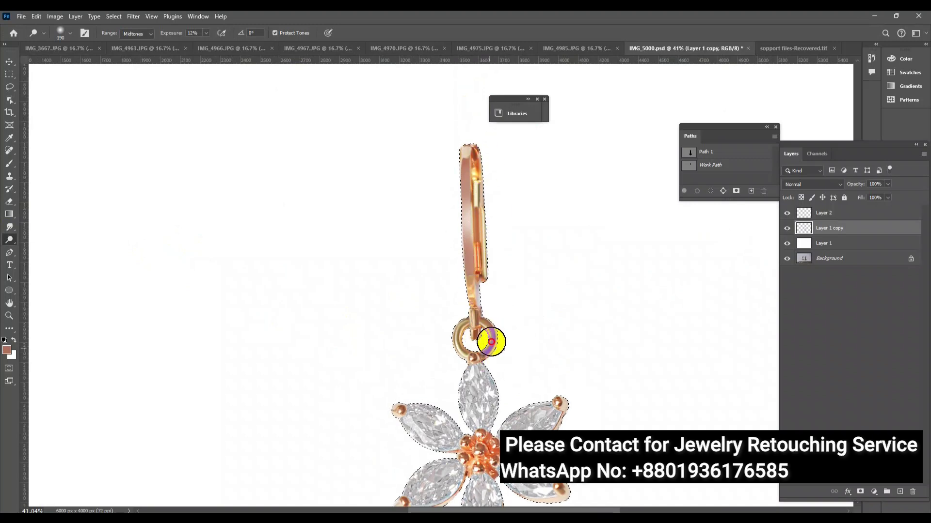
mouse_move(500, 337)
mouse_down()
mouse_move(478, 323)
mouse_move(489, 301)
mouse_move(470, 217)
mouse_up()
drag(474, 328, 481, 344)
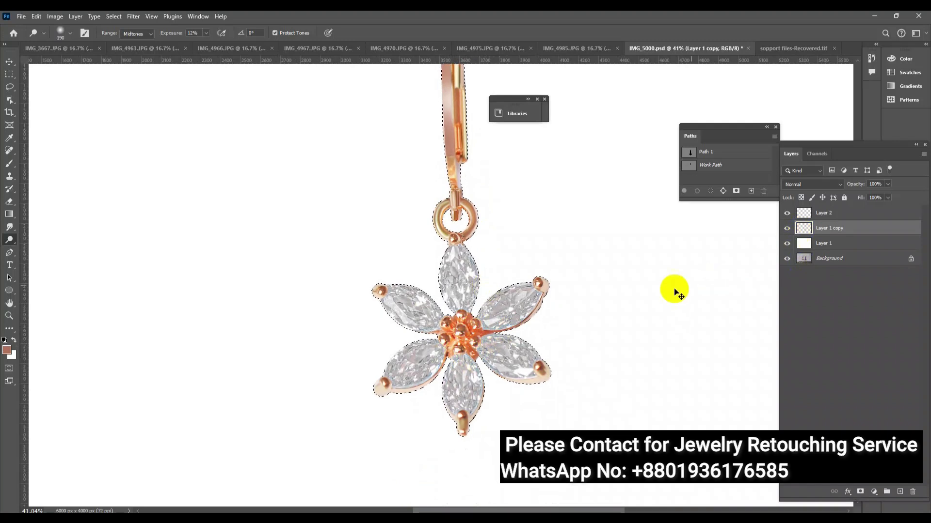
Apply a Camera Raw pass raising Texture, Clarity and Blacks with noise reduction on the pendant
key(shift+ctrl+a)
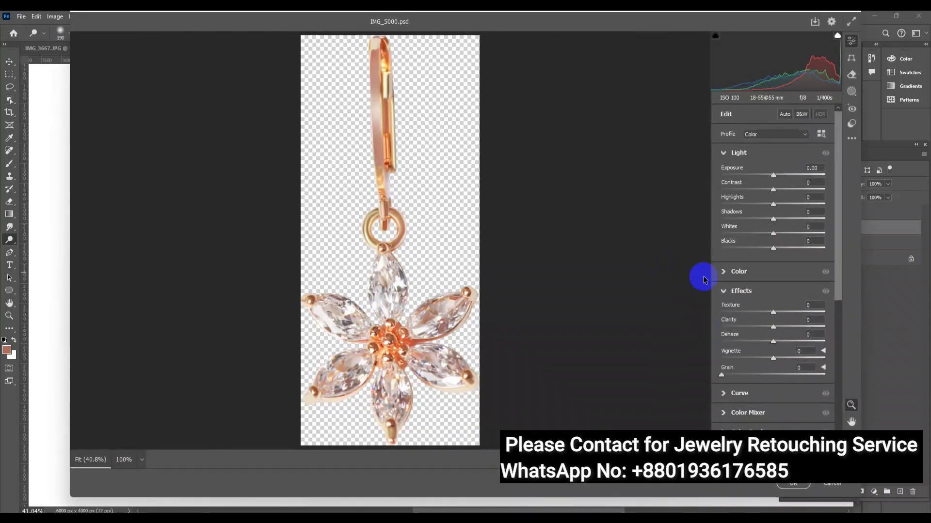
drag(775, 314, 795, 314)
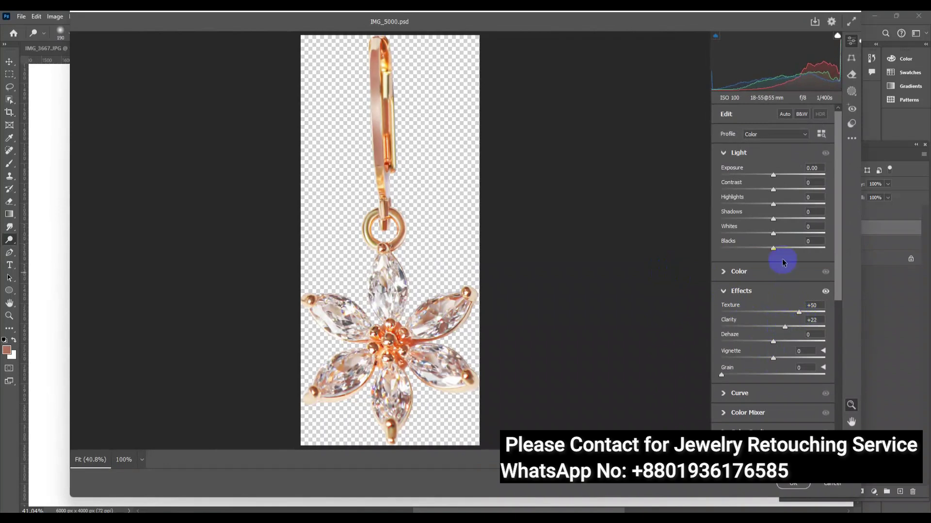
drag(774, 189, 796, 188)
scroll(796, 326, down, 3)
scroll(791, 387, down, 2)
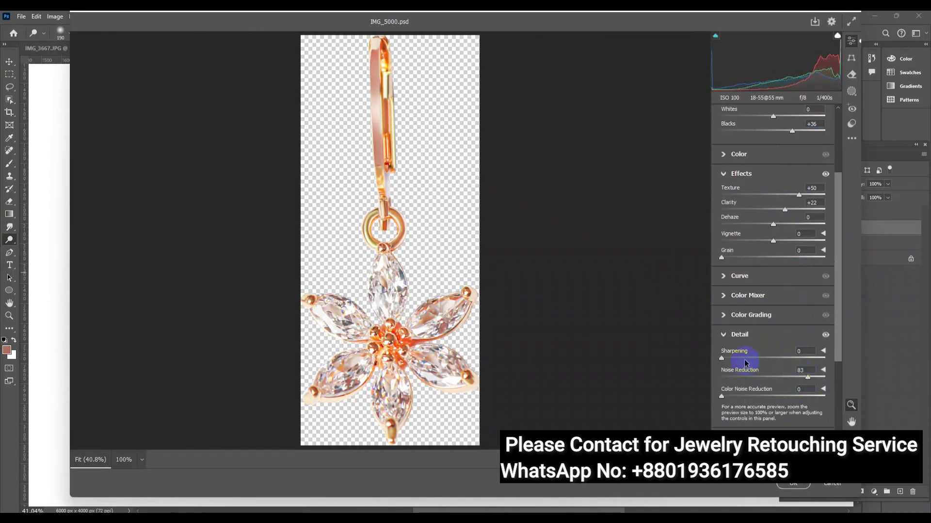
click(795, 485)
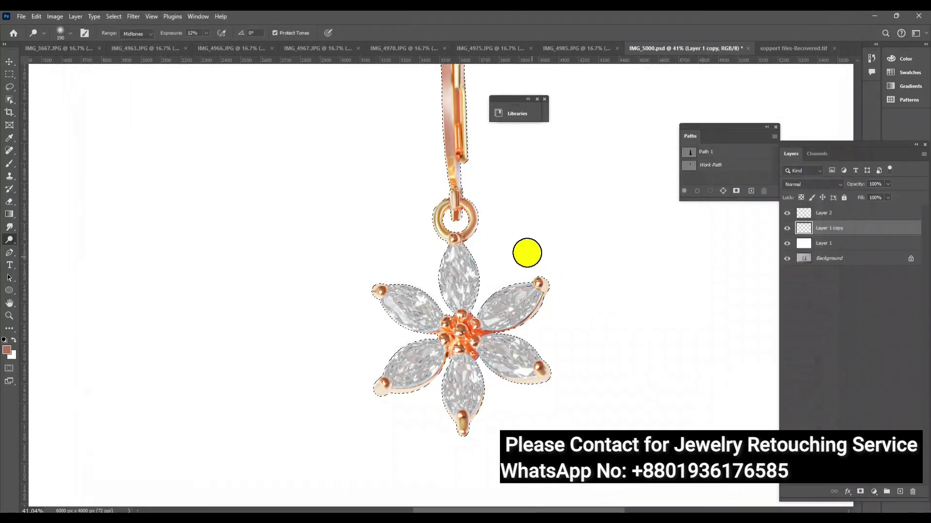
On a new layer, fill the metal selection with a peach colour sampled from the support file
mouse_move(482, 235)
mouse_down()
mouse_move(452, 246)
mouse_move(480, 245)
mouse_up()
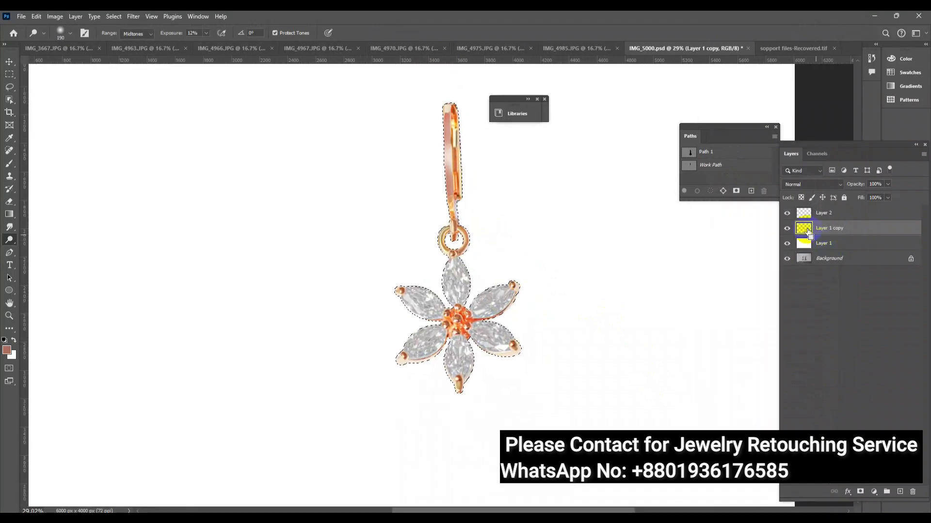
click(900, 491)
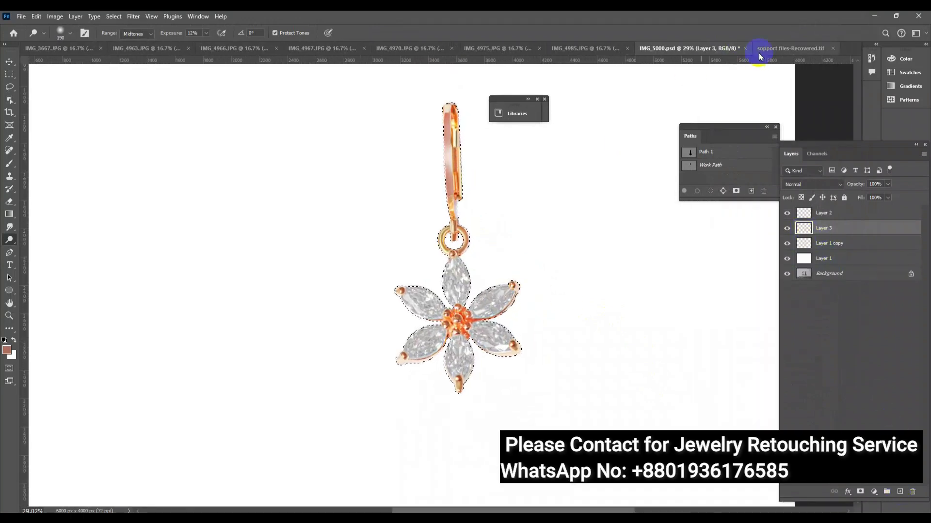
click(777, 49)
click(9, 163)
alt+click(588, 352)
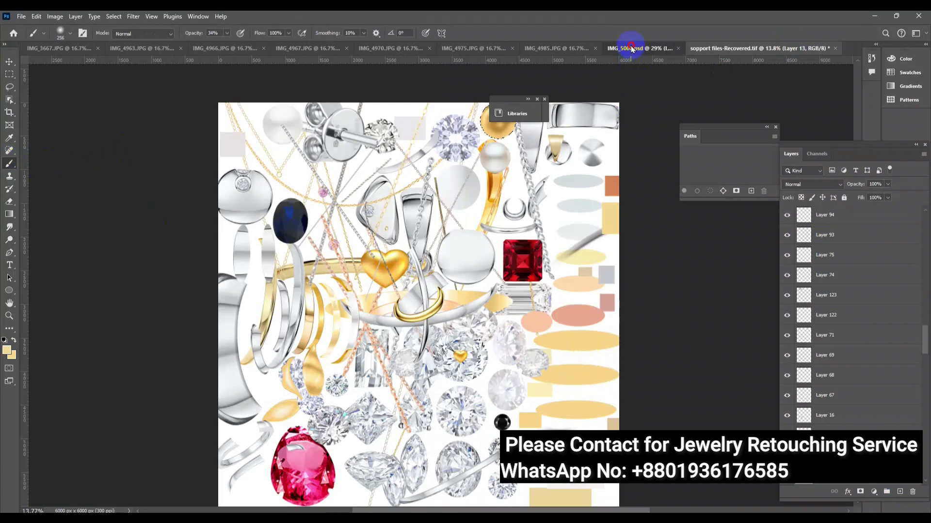
click(625, 48)
key(alt+BackSpace)
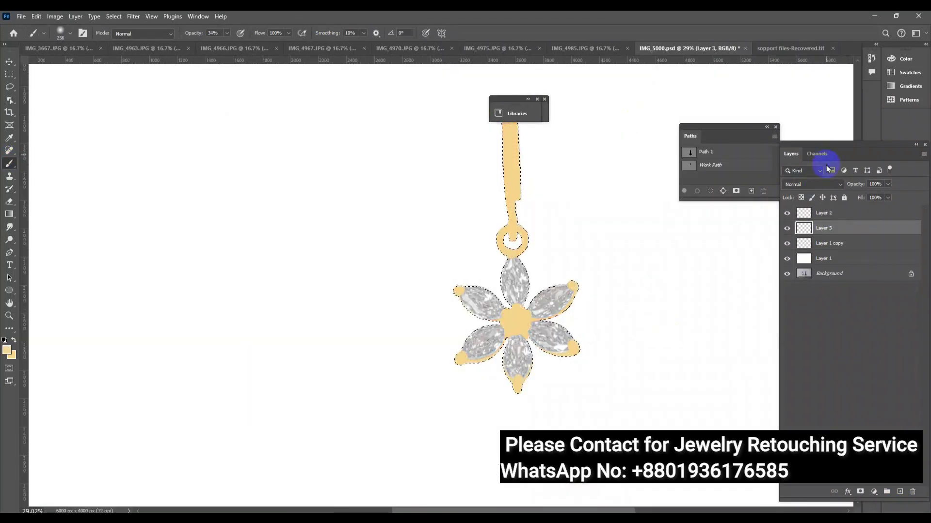
Set the peach fill to Color blend mode, merge it, and reopen Camera Raw to lift blacks
click(812, 185)
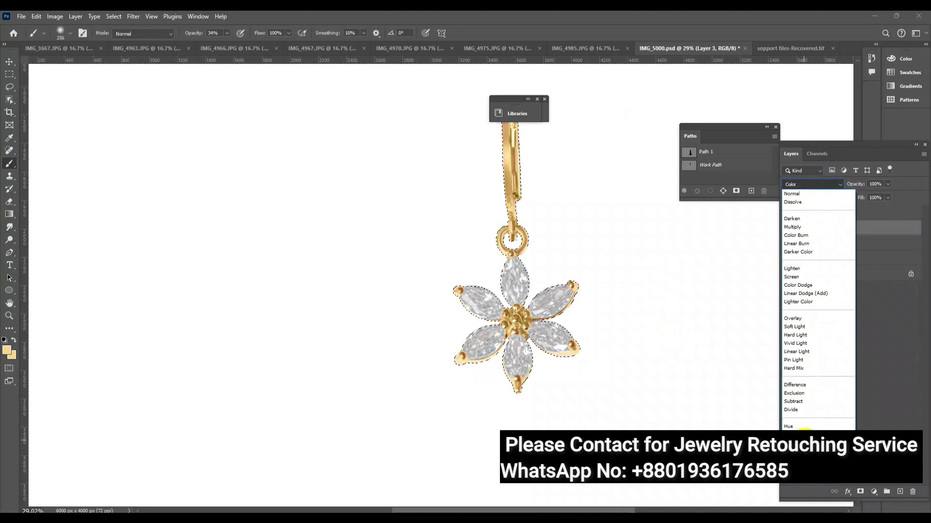
key(Escape)
alt+scroll(509, 335, up, 5)
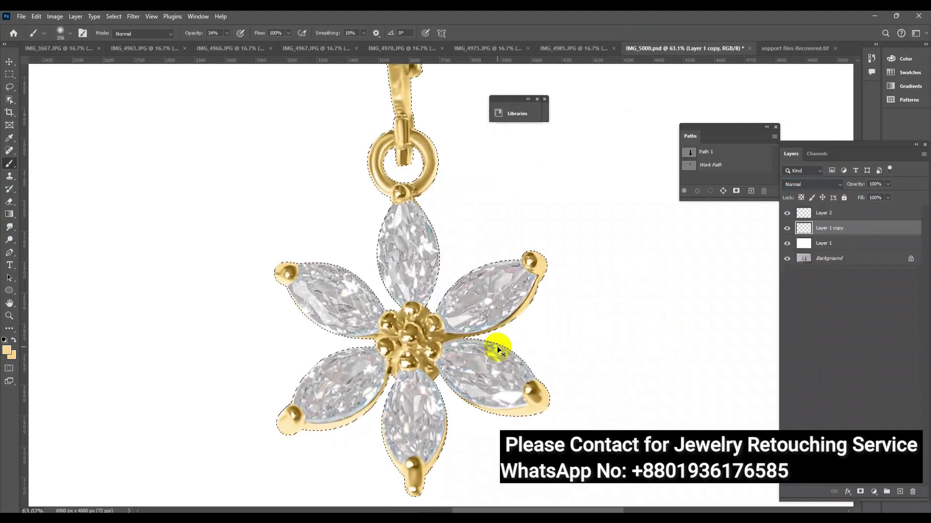
alt+scroll(505, 343, down, 5)
alt+scroll(474, 278, up, 3)
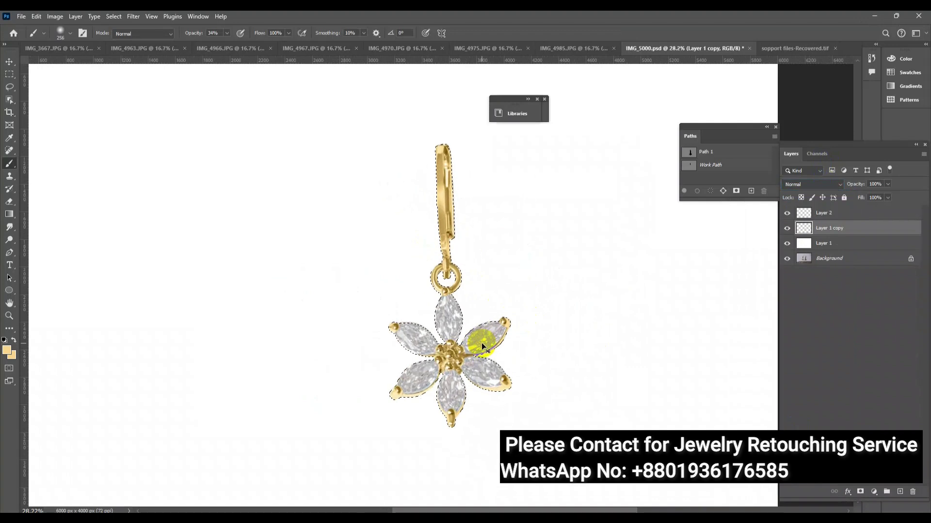
key(ctrl+shift+a)
drag(769, 253, 859, 252)
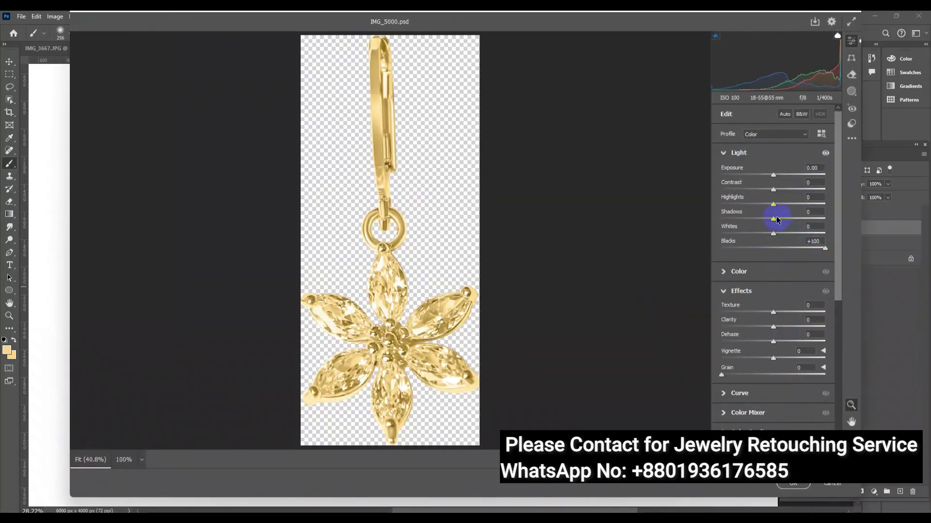
Set Camera Raw Shadows and Texture to +100, add contrast, clarity and sharpening, and apply
drag(773, 219, 807, 220)
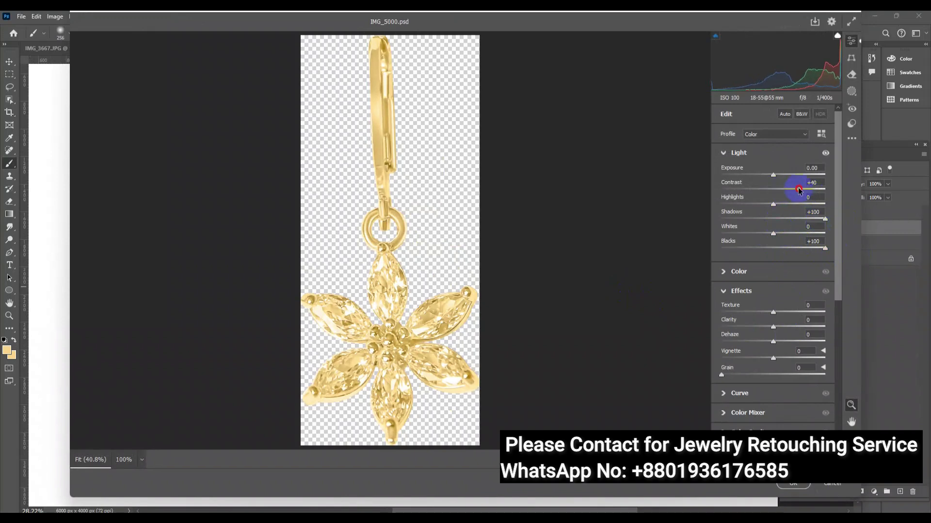
drag(789, 313, 840, 310)
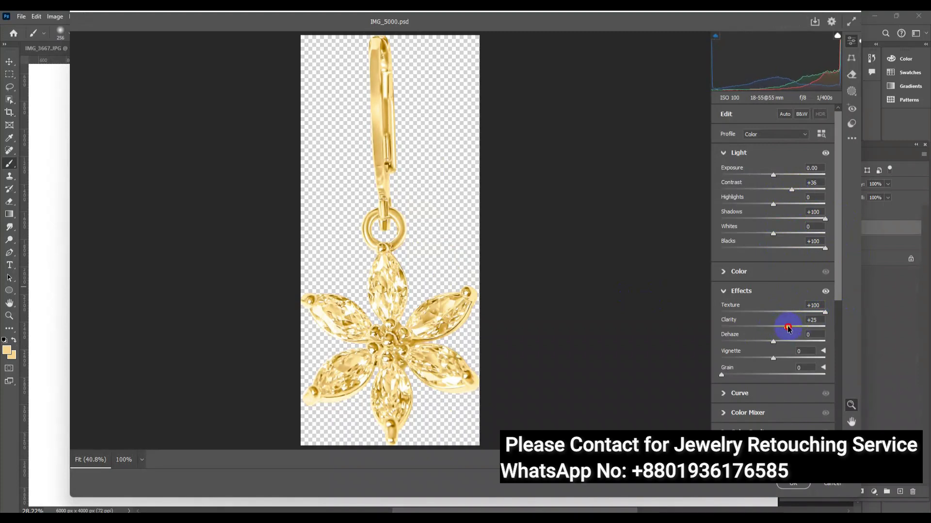
scroll(777, 419, down, 3)
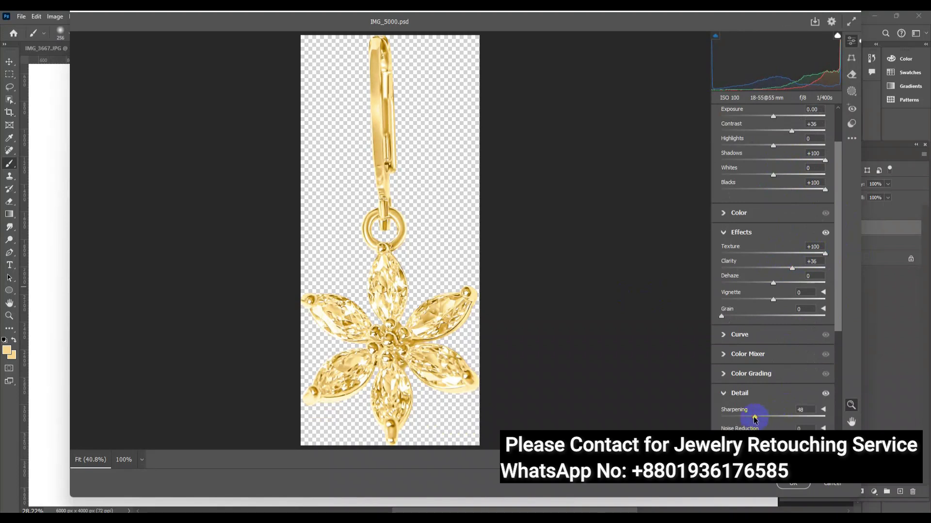
click(795, 484)
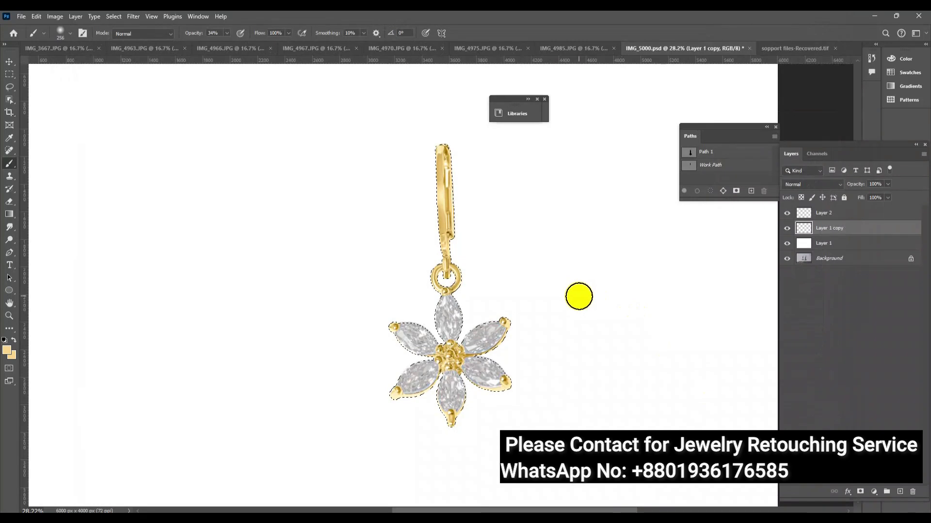
Inspect the flower centre and select the white stones layer, Layer 2
drag(478, 347, 460, 310)
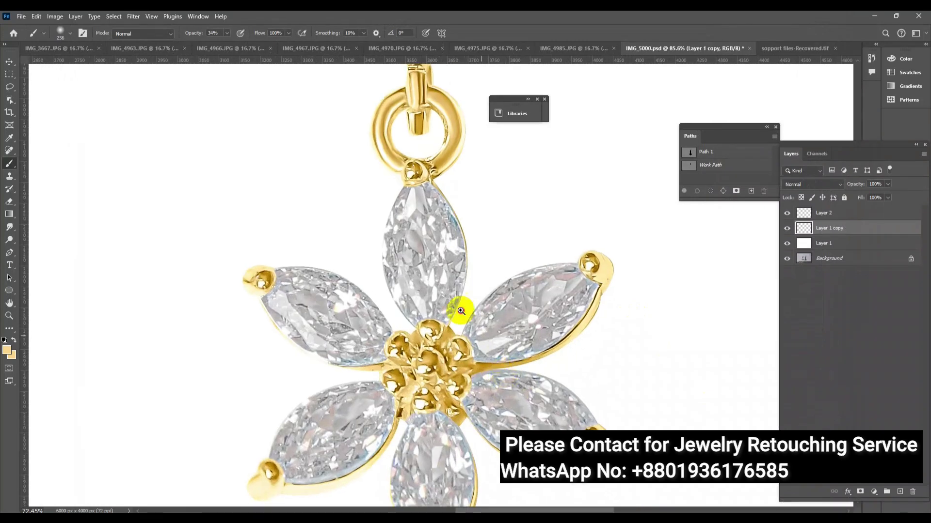
key(ctrl+minus)
key(ctrl+minus)
key(ctrl+plus)
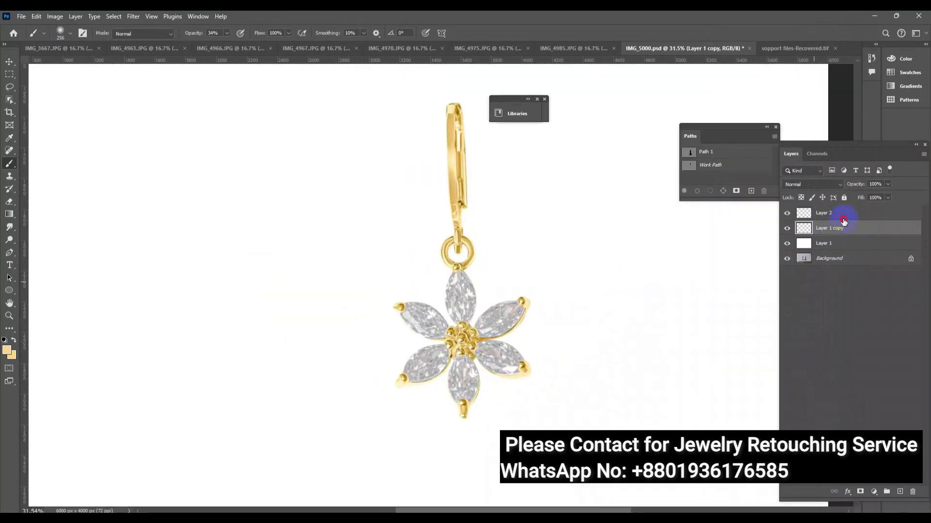
click(843, 219)
Add a Levels adjustment with input levels about 7 and 240 to brighten the stones
scroll(538, 335, up, 1)
scroll(542, 338, up, 1)
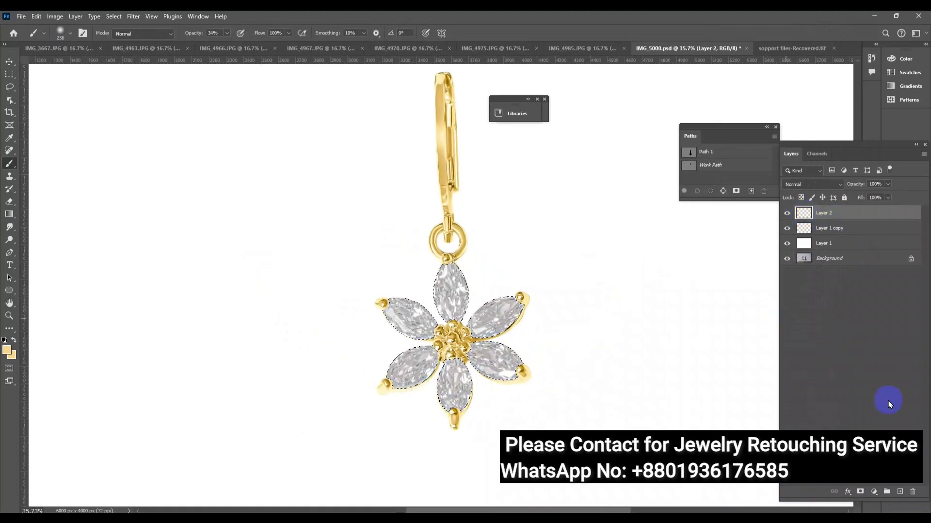
click(874, 492)
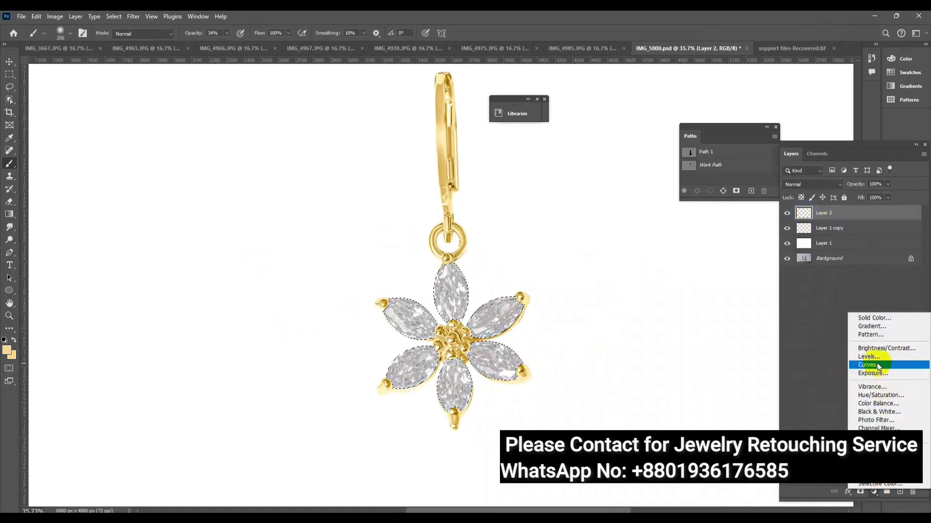
click(873, 364)
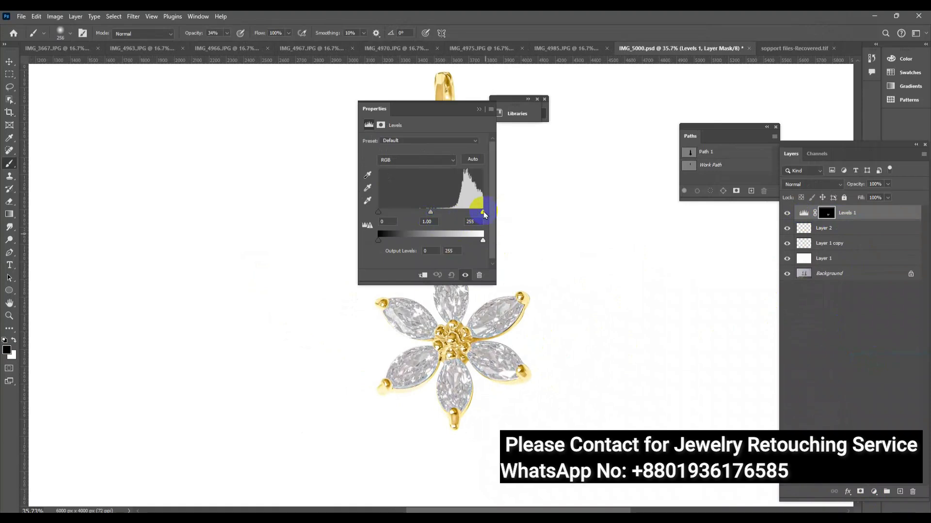
drag(484, 215, 477, 210)
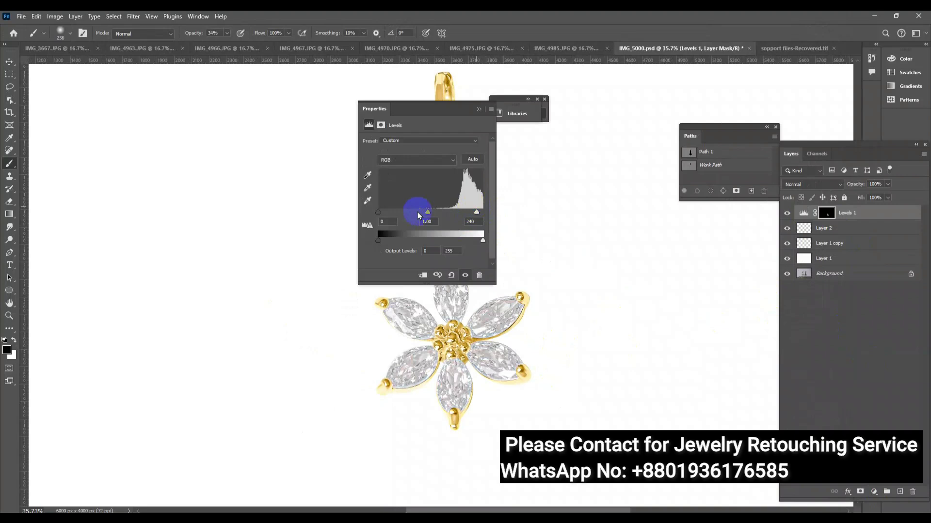
click(480, 110)
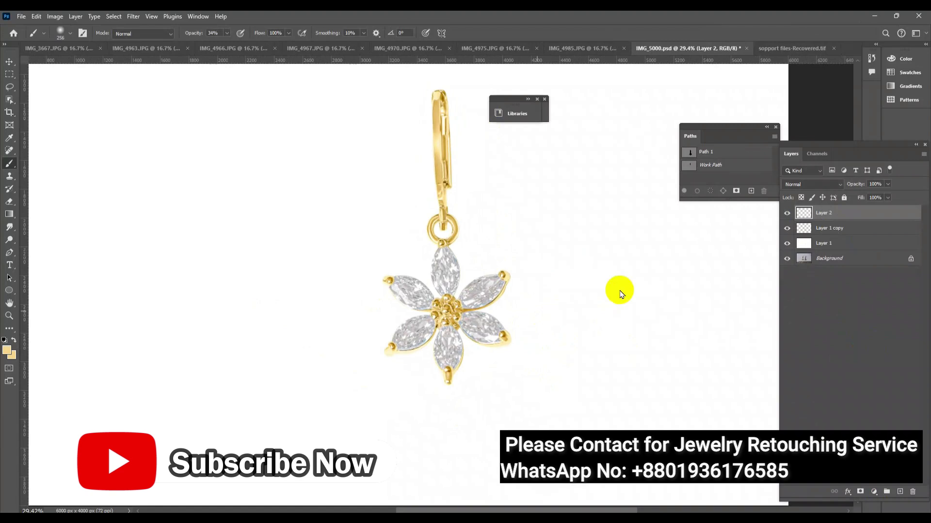
Run Camera Raw on Layer 2 with more texture, contrast, lifted shadows and blacks, slight exposure
key(ctrl+shift+a)
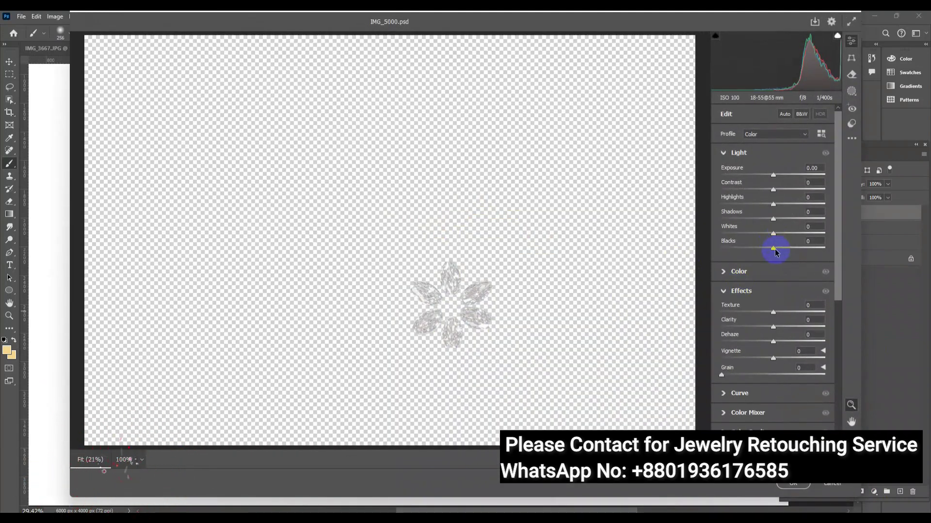
drag(774, 314, 821, 310)
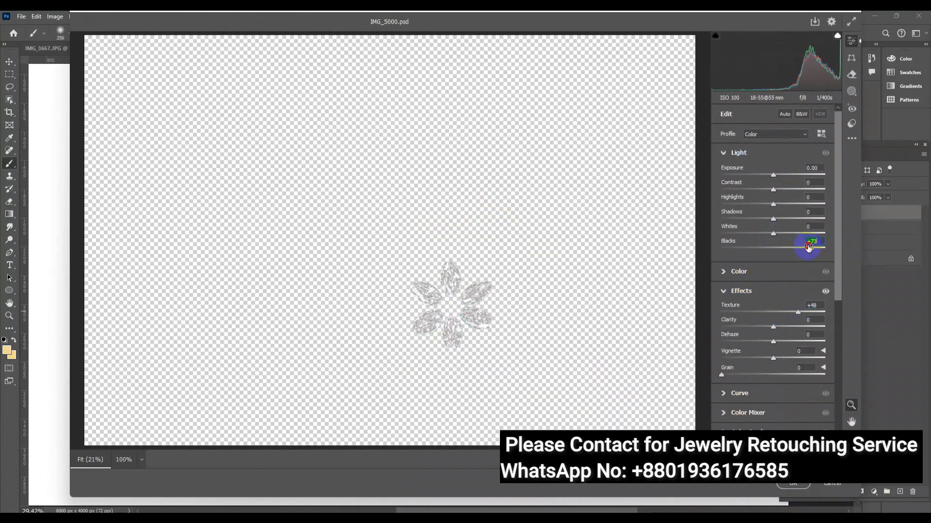
drag(774, 190, 792, 191)
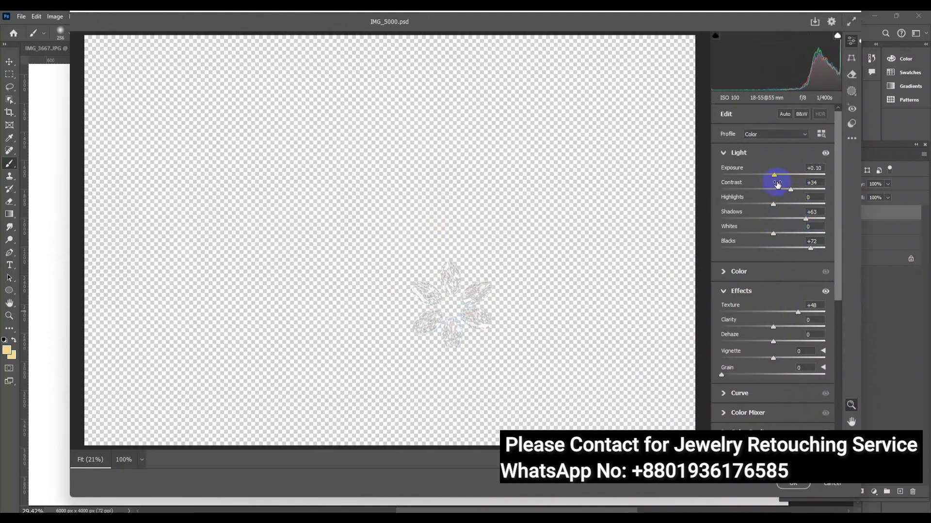
click(802, 485)
Add a Vibrance -16 adjustment with an inverted mask for the diamond stones
click(503, 274)
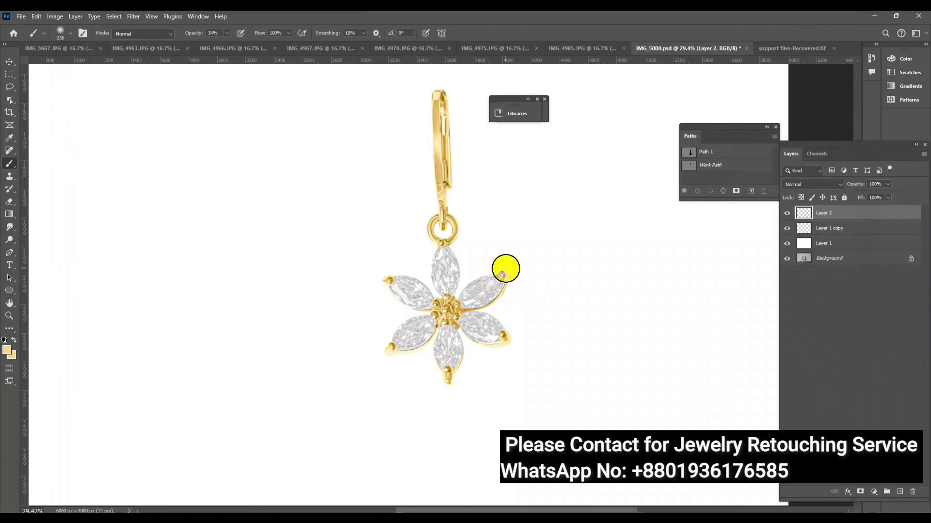
ctrl+click(478, 335)
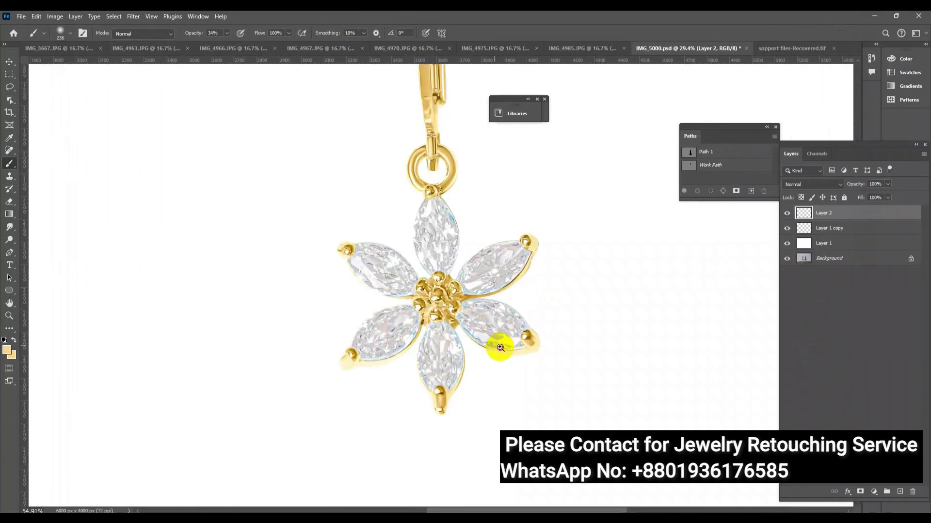
drag(503, 359, 679, 322)
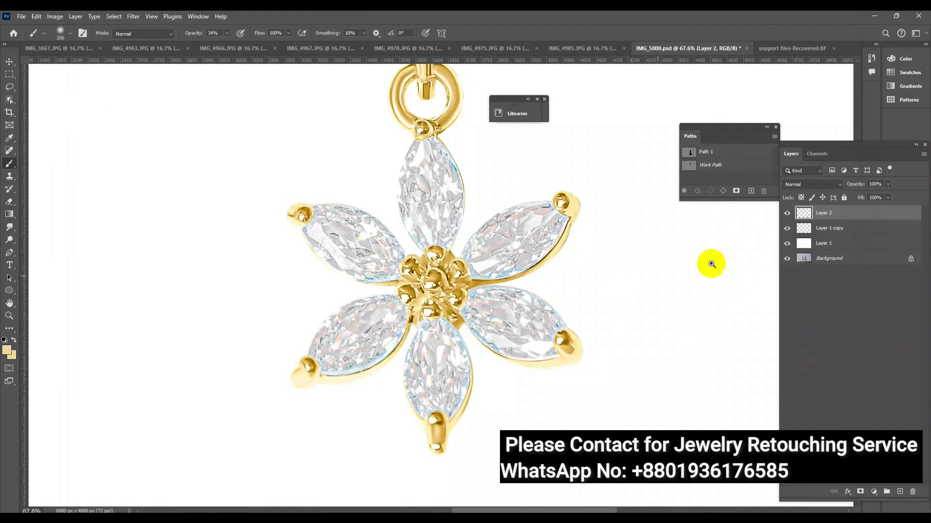
click(873, 492)
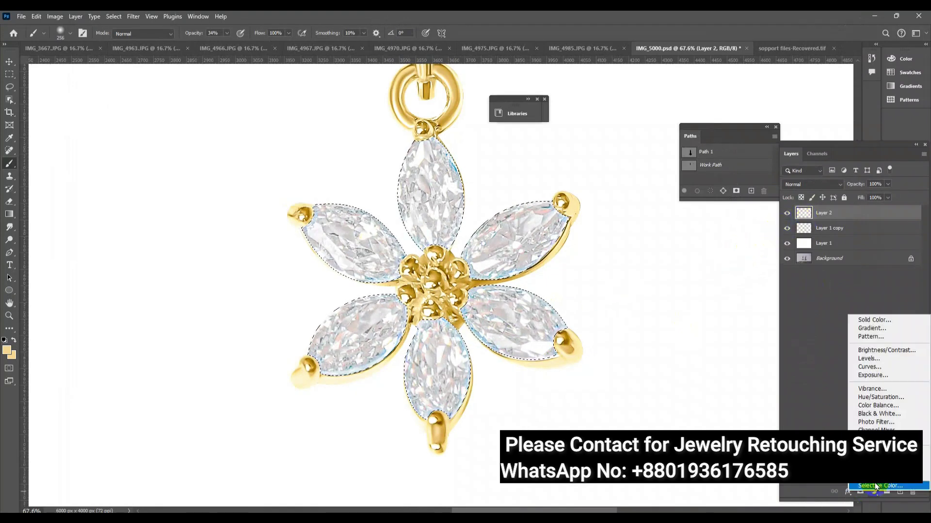
click(869, 388)
key(ctrl+i)
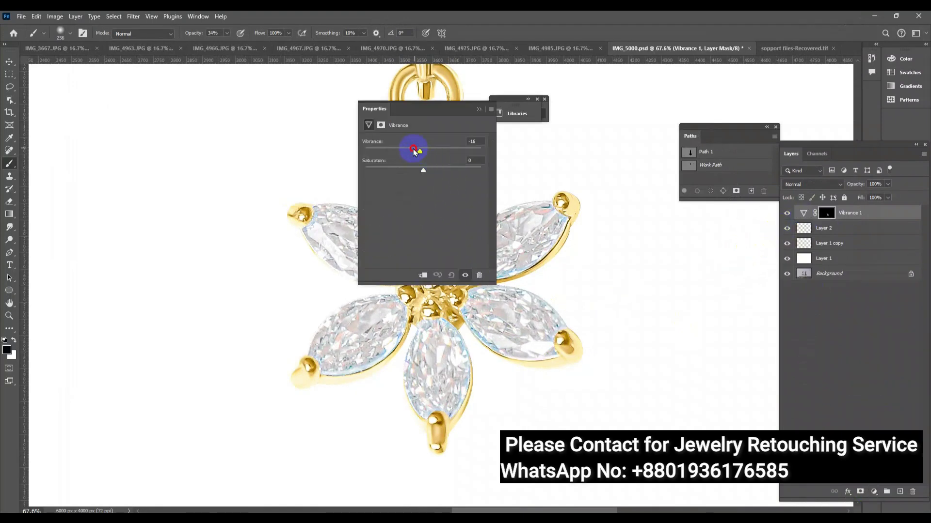
click(477, 113)
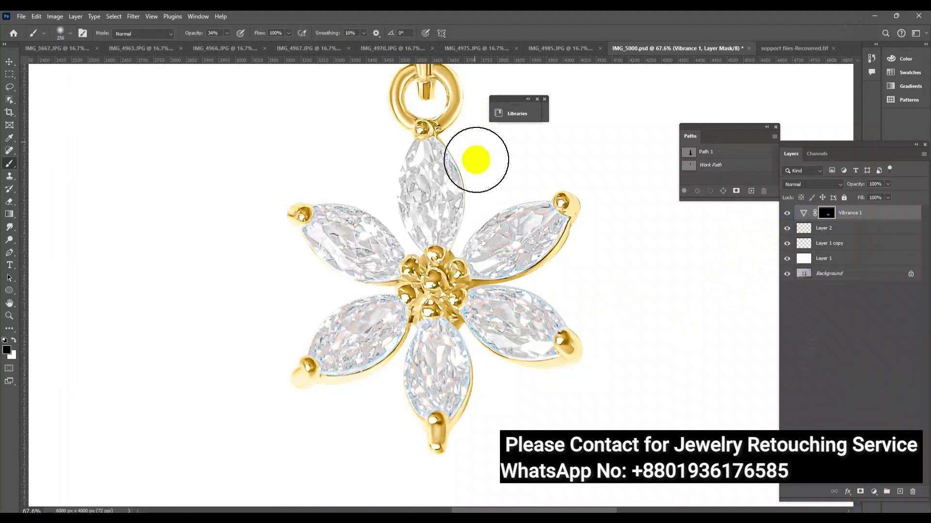
Select the diamond petals and add a Levels adjustment with a slight black-point lift
drag(475, 158, 486, 280)
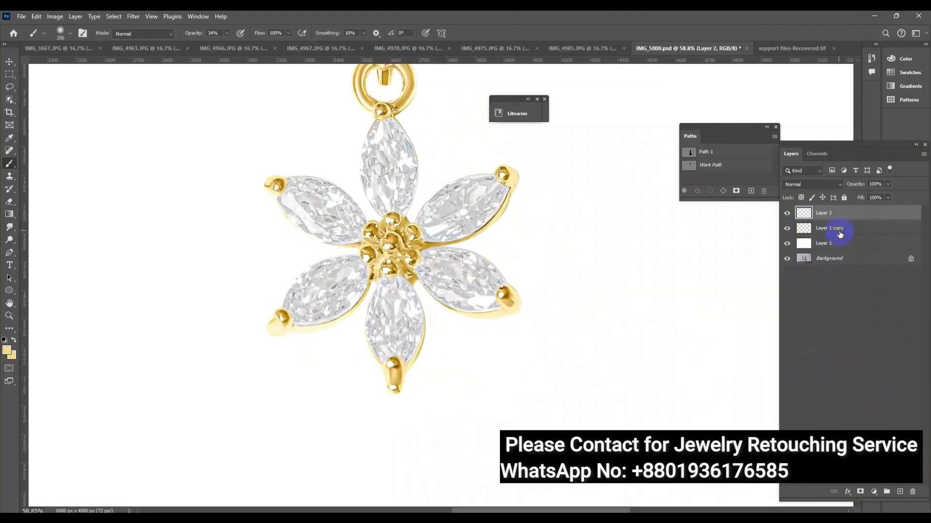
ctrl+click(804, 213)
click(873, 491)
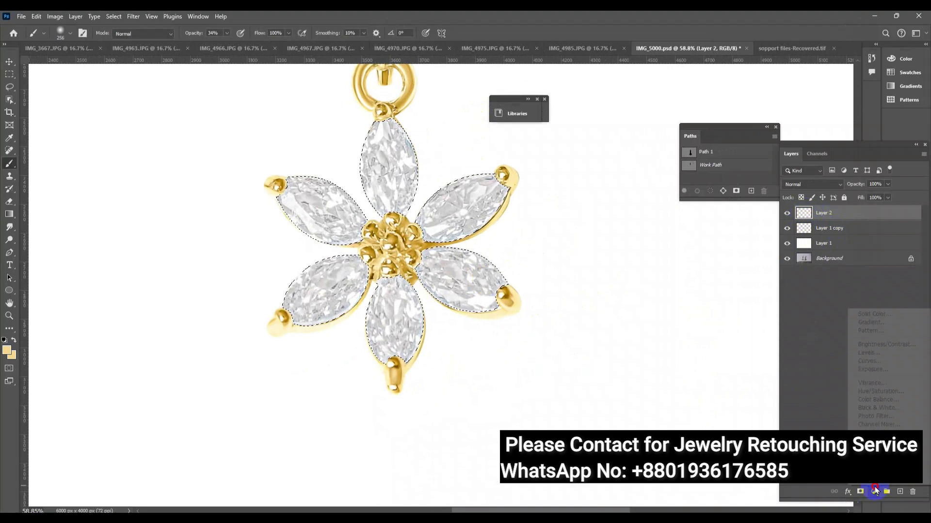
click(877, 356)
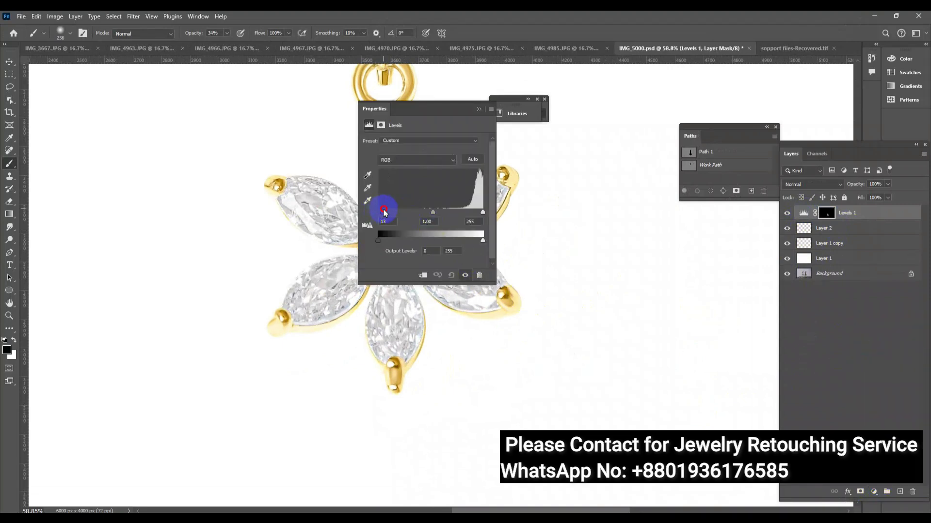
click(478, 109)
scroll(489, 242, down, 2)
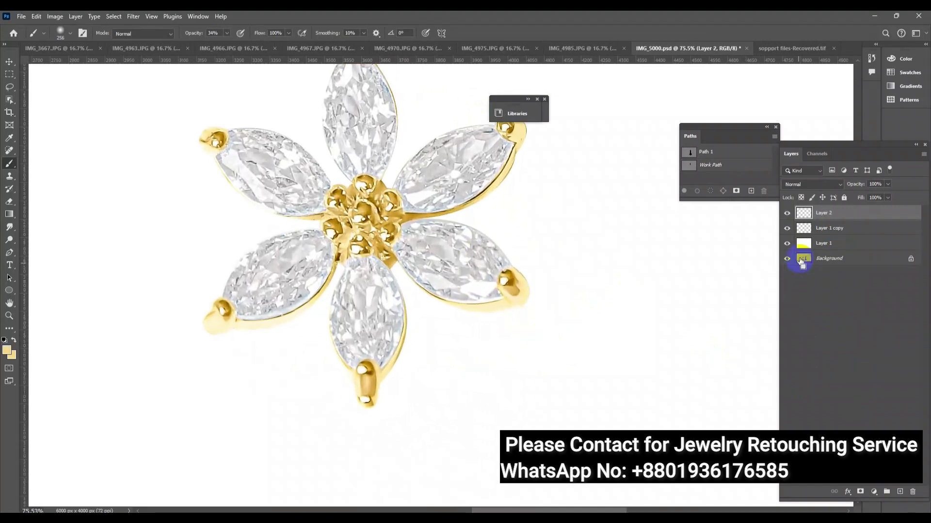
Load the Layer 1 copy gold metal as a selection and try the Dodge and Burn tools
ctrl+click(822, 231)
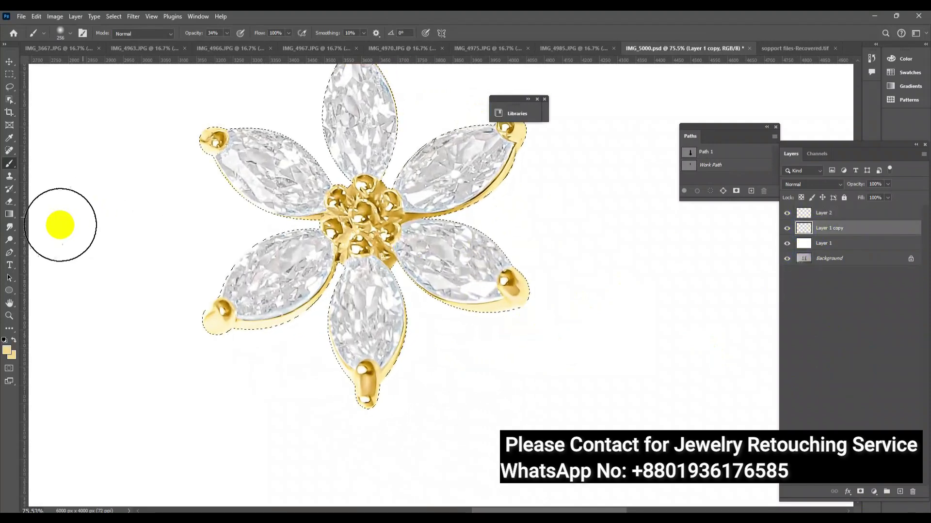
click(10, 226)
right_click(11, 238)
click(58, 256)
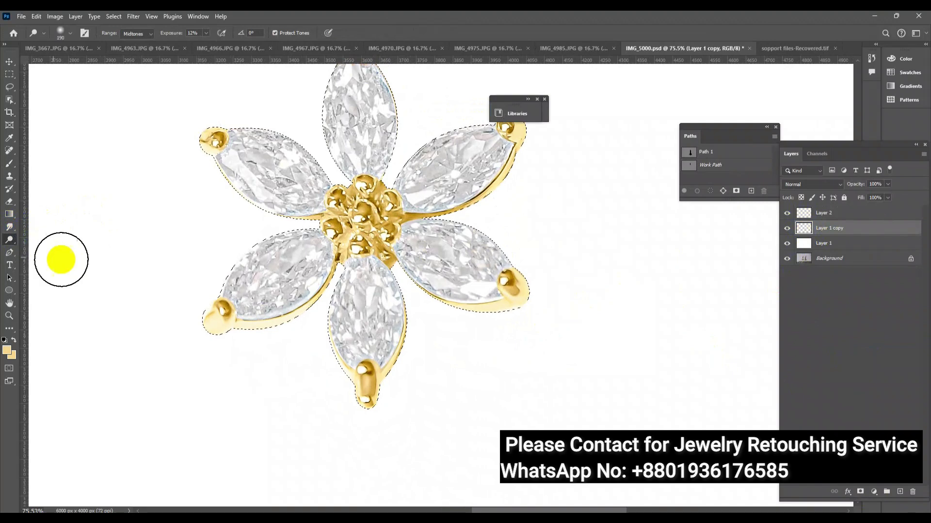
right_click(9, 240)
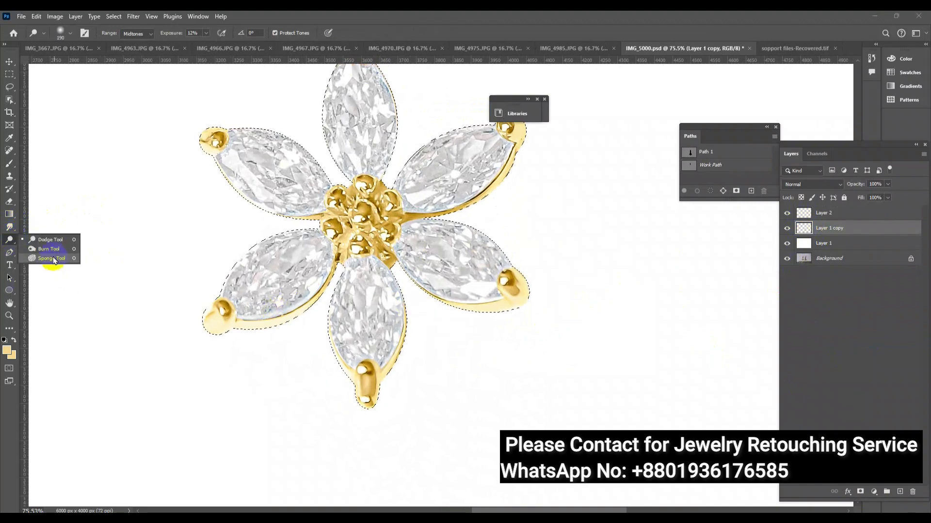
click(49, 250)
drag(489, 332, 460, 332)
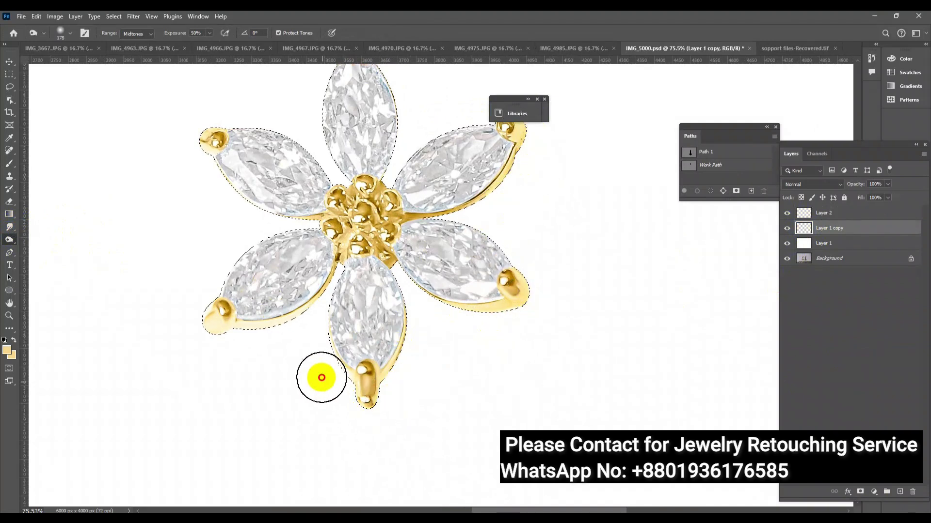
click(285, 340)
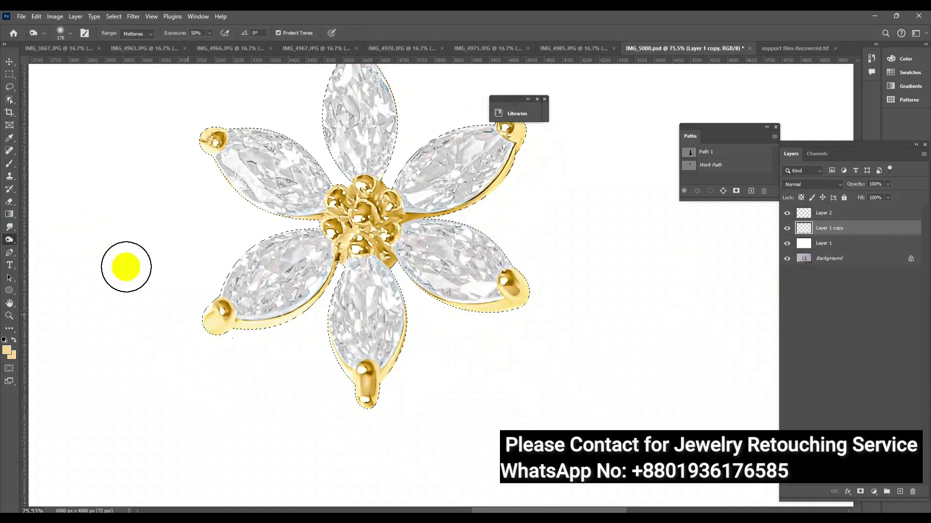
With the Brush, paint gold along the bottom prong, right-petal band and upper petal prongs
right_click(16, 166)
click(46, 164)
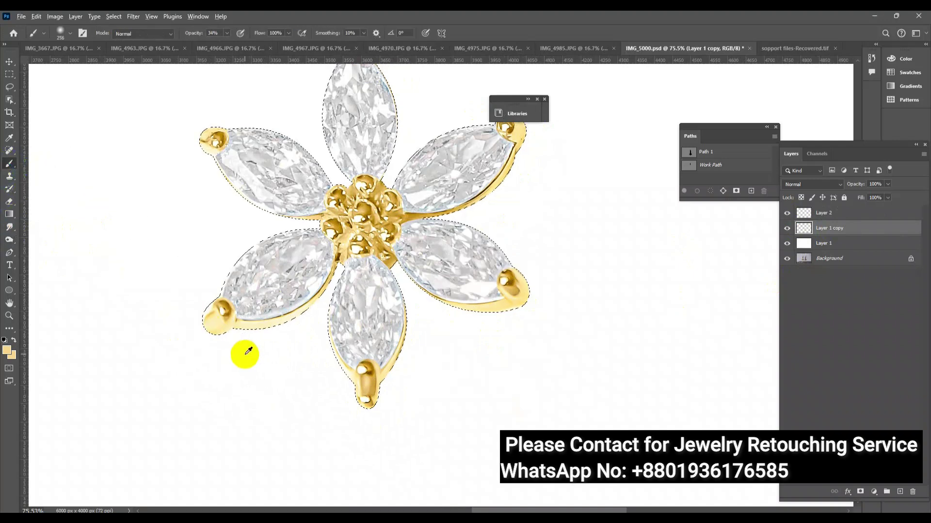
key(bracketright)
drag(266, 350, 430, 386)
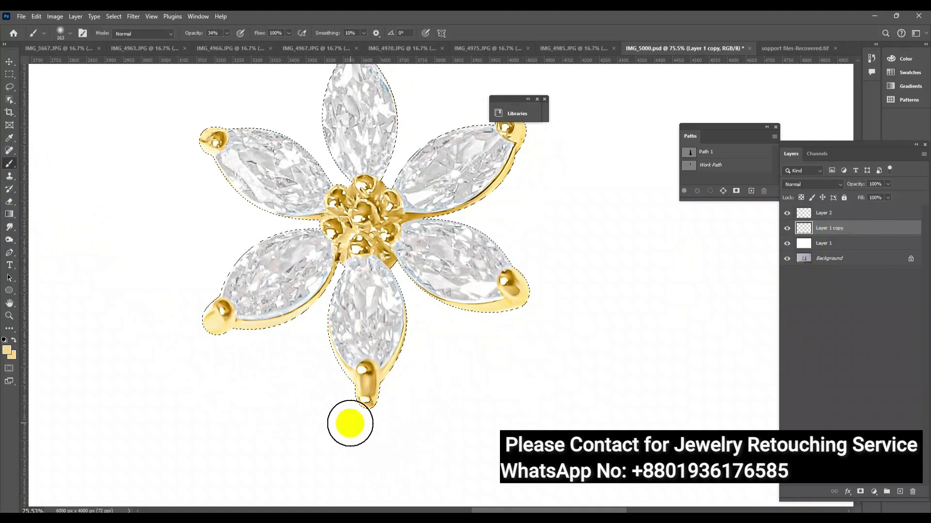
click(521, 321)
drag(521, 321, 434, 328)
drag(534, 174, 540, 146)
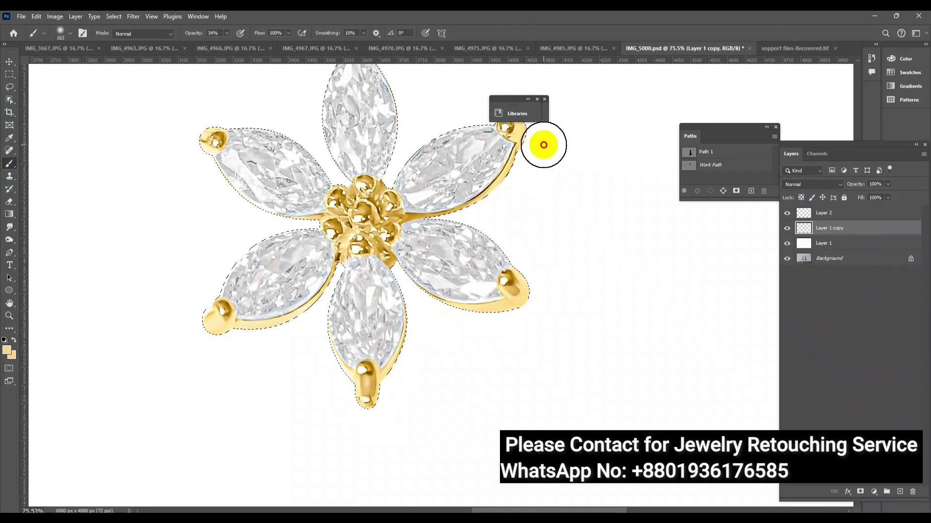
mouse_move(202, 193)
mouse_down()
mouse_move(240, 225)
mouse_move(220, 199)
mouse_move(234, 207)
mouse_up()
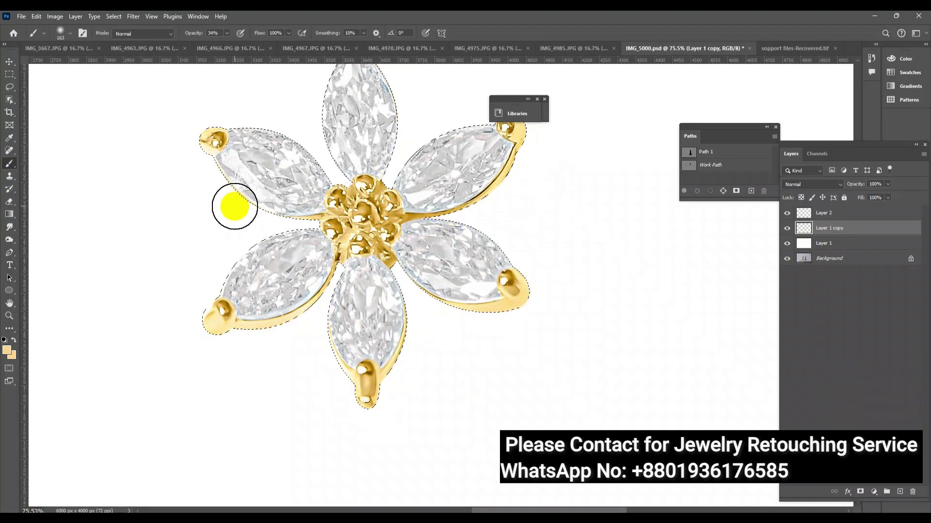
Check the paint by toggling the gold layer, then paint the upper-left petal's edge at higher opacity
click(787, 229)
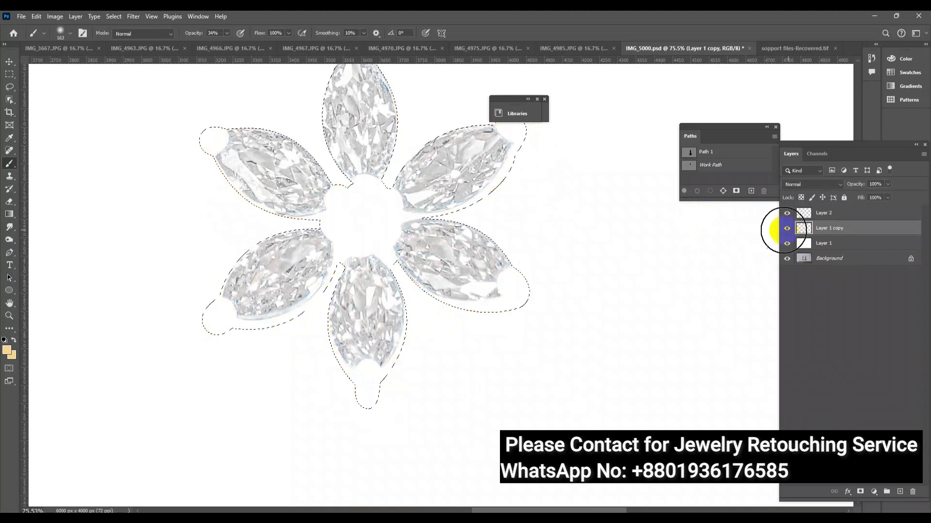
drag(183, 37, 193, 33)
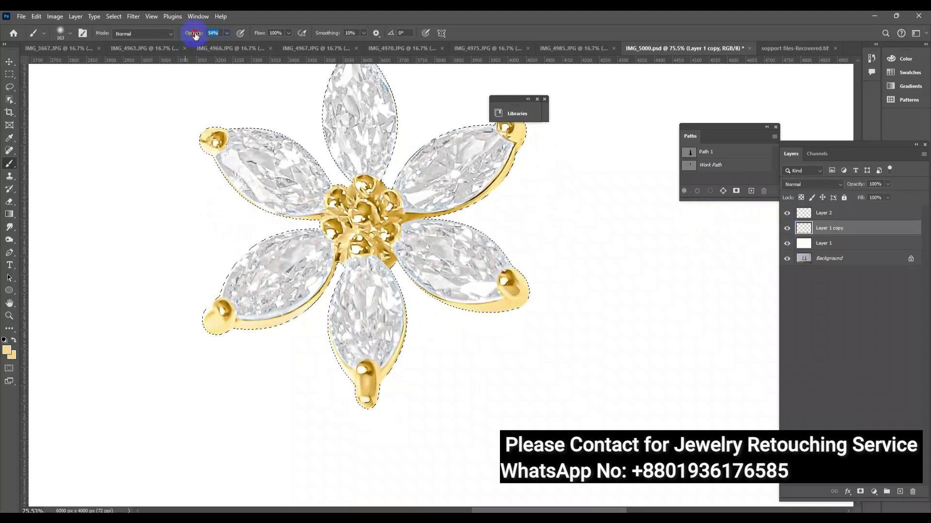
mouse_move(277, 214)
mouse_down()
mouse_move(215, 182)
mouse_move(181, 124)
mouse_up()
scroll(422, 200, up, 3)
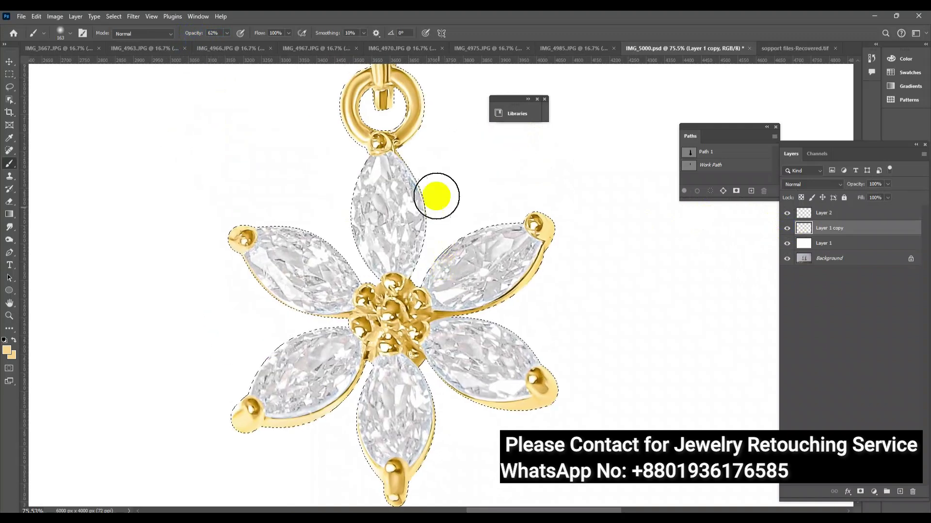
scroll(426, 243, down, 5)
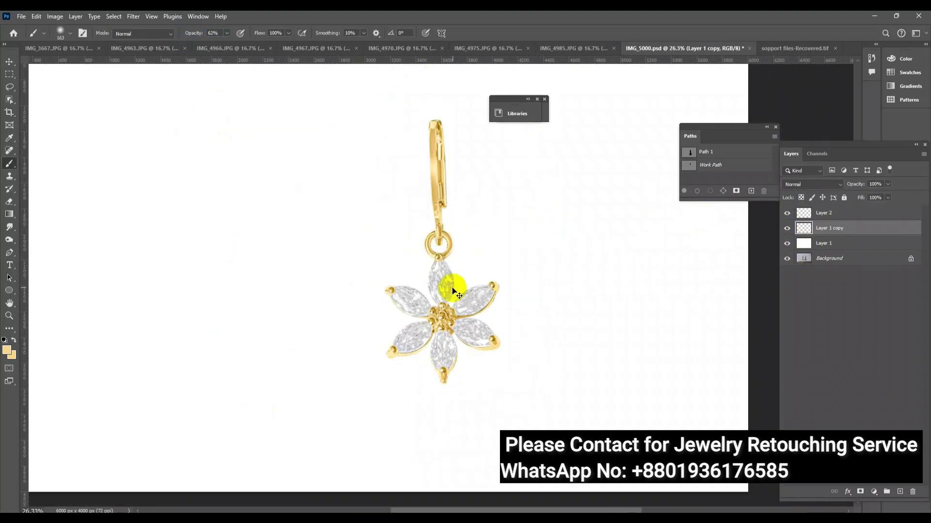
scroll(427, 243, down, 2)
scroll(489, 315, up, 2)
scroll(492, 335, up, 2)
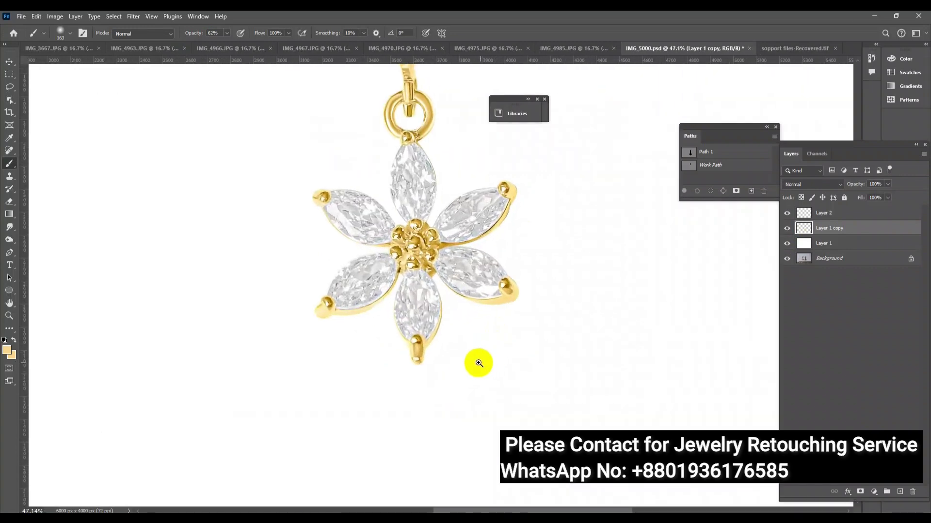
scroll(480, 356, down, 3)
scroll(488, 339, up, 3)
Fill a new layer over the gold selection with light yellow, set to Color blend at 55% fill
ctrl+click(806, 227)
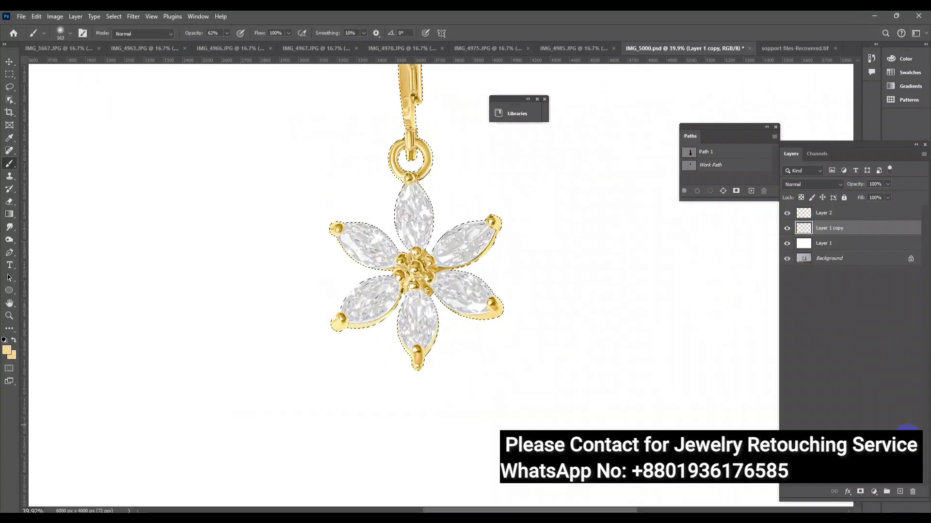
click(900, 492)
key(alt+BackSpace)
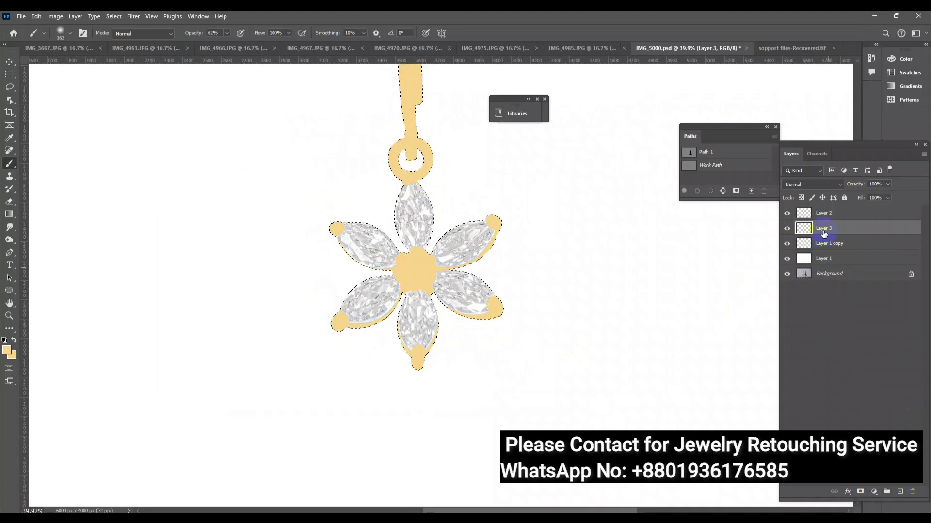
click(820, 185)
click(824, 412)
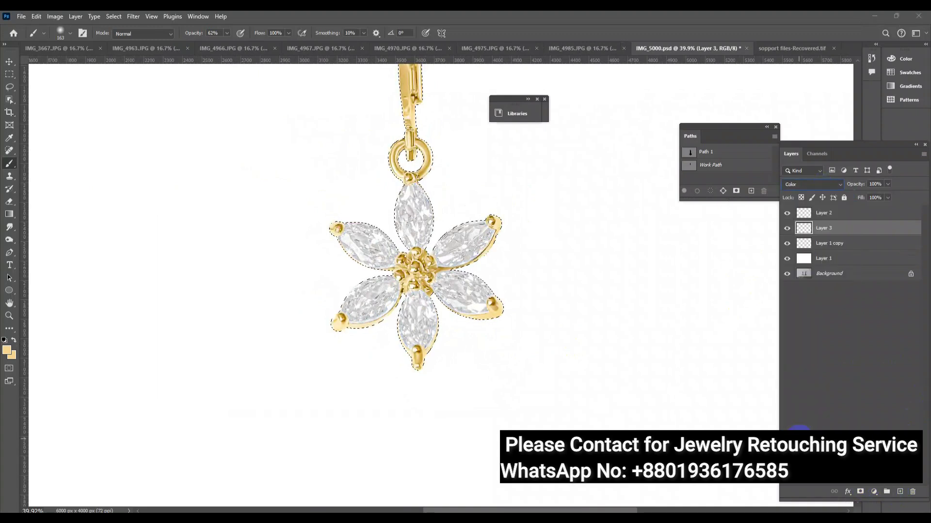
click(888, 197)
drag(891, 208, 869, 210)
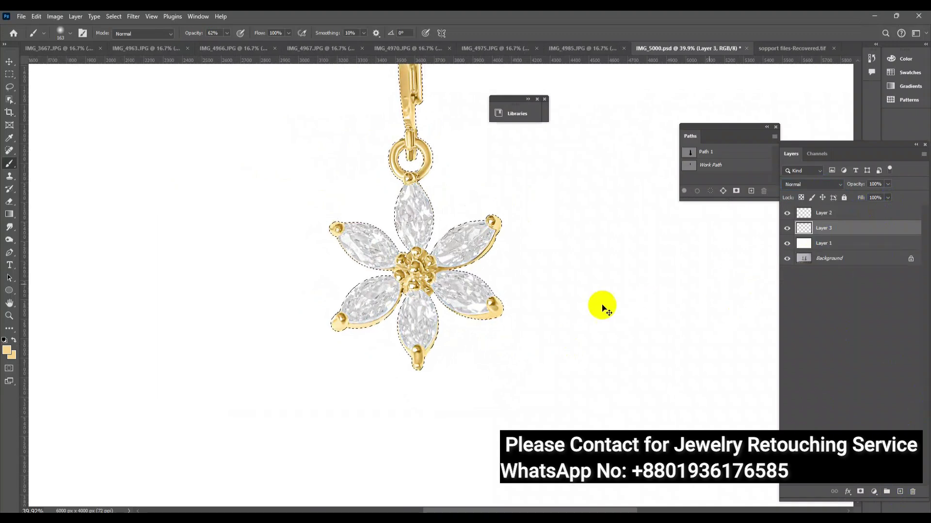
Compare the tint by hiding and showing the diamonds layer, then zoom in on the flower
alt+click(493, 297)
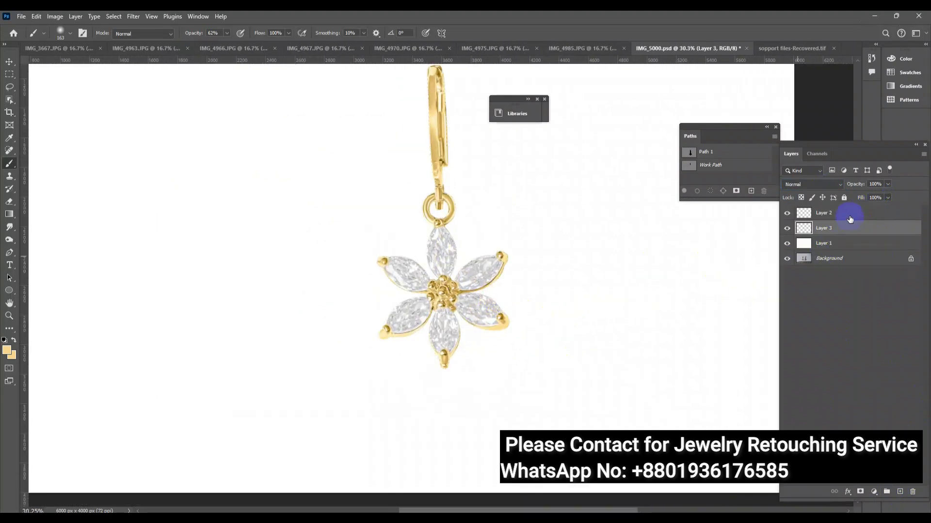
click(843, 216)
click(787, 214)
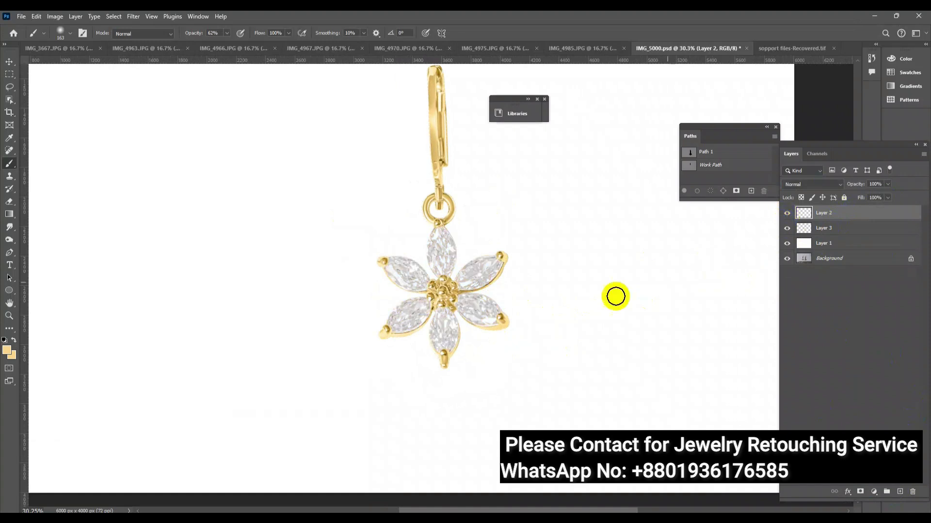
click(483, 294)
alt+click(484, 310)
click(504, 322)
alt+click(503, 339)
click(473, 332)
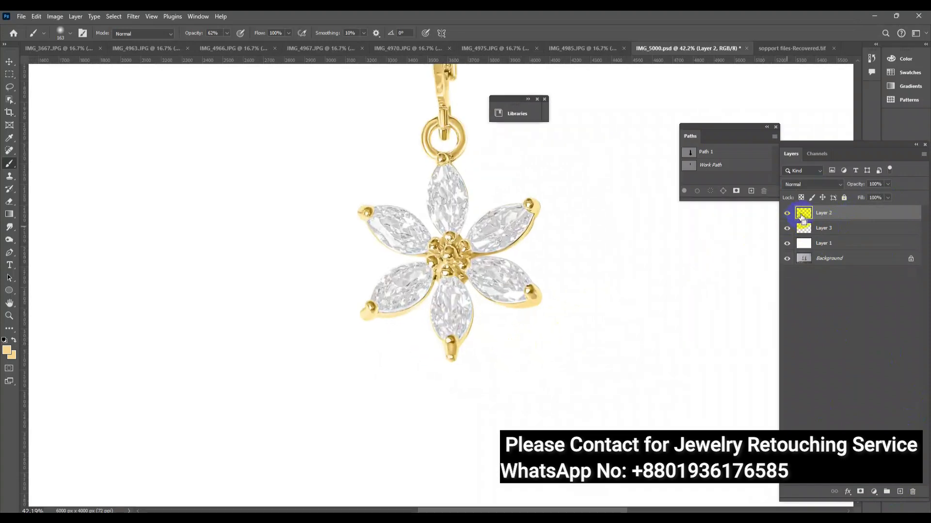
Duplicate both earring layers and move Layer 2 copy below Layer 3
scroll(532, 316, down, 5)
scroll(545, 329, up, 3)
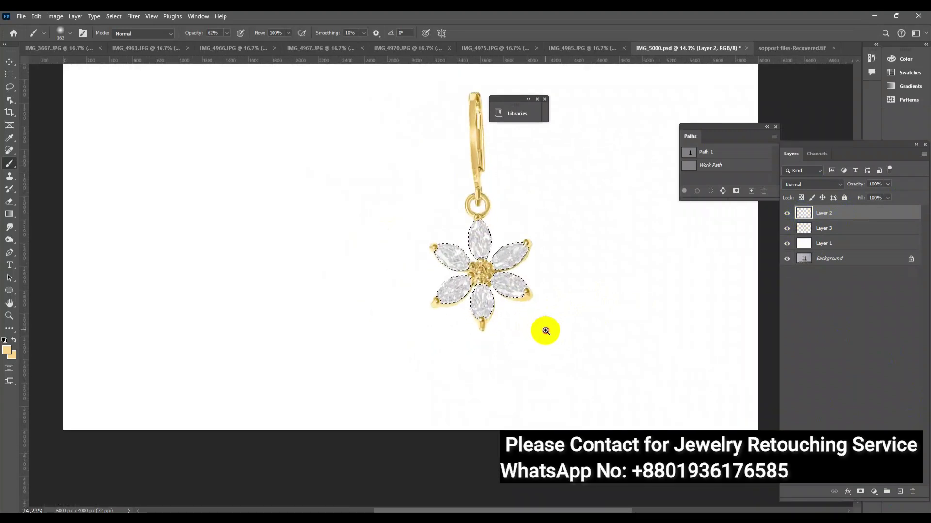
ctrl+click(833, 235)
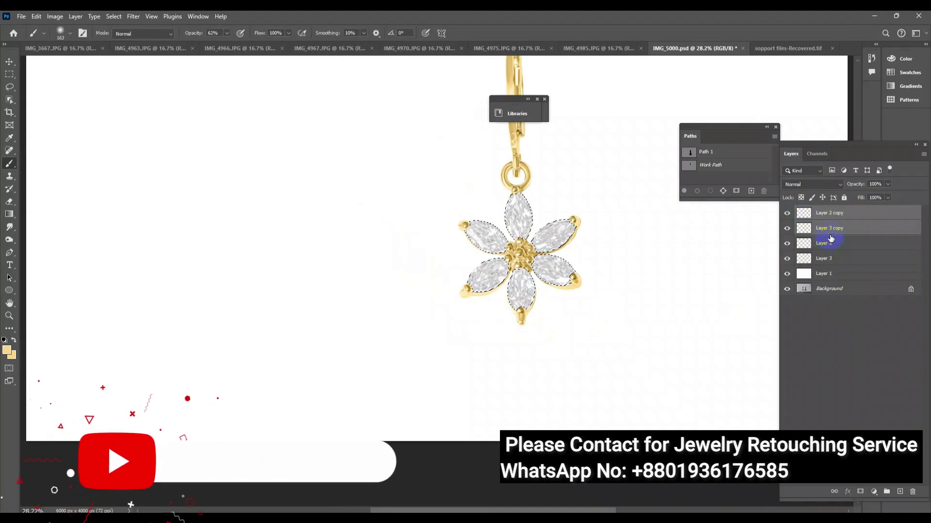
key(ctrl+j)
drag(825, 243, 837, 251)
alt+scroll(435, 235, down, 5)
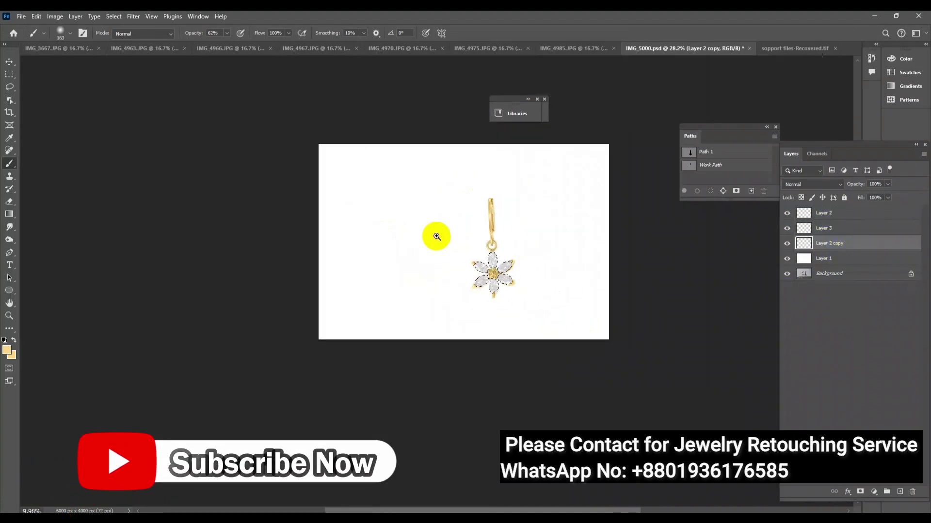
alt+scroll(562, 308, up, 3)
Free-transform the flower copy and commit it, closing the help search panel
key(ctrl+f)
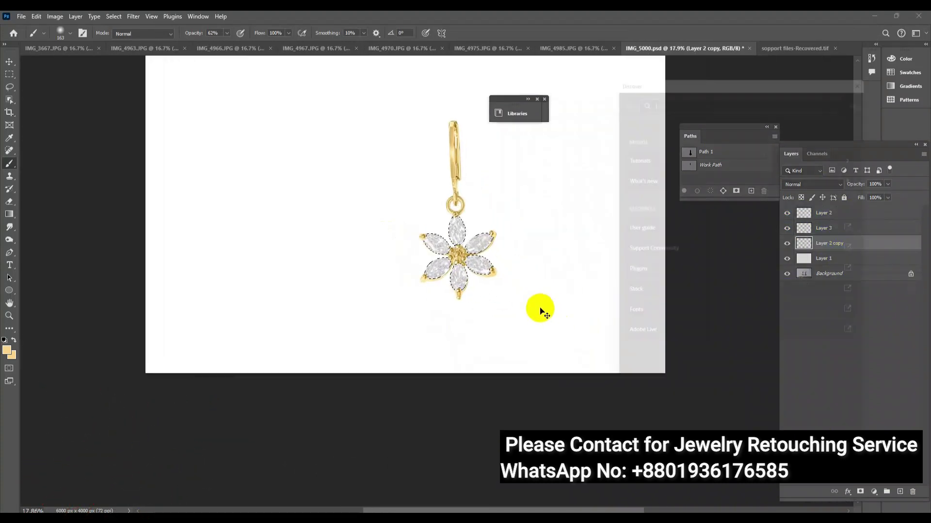
key(ctrl+t)
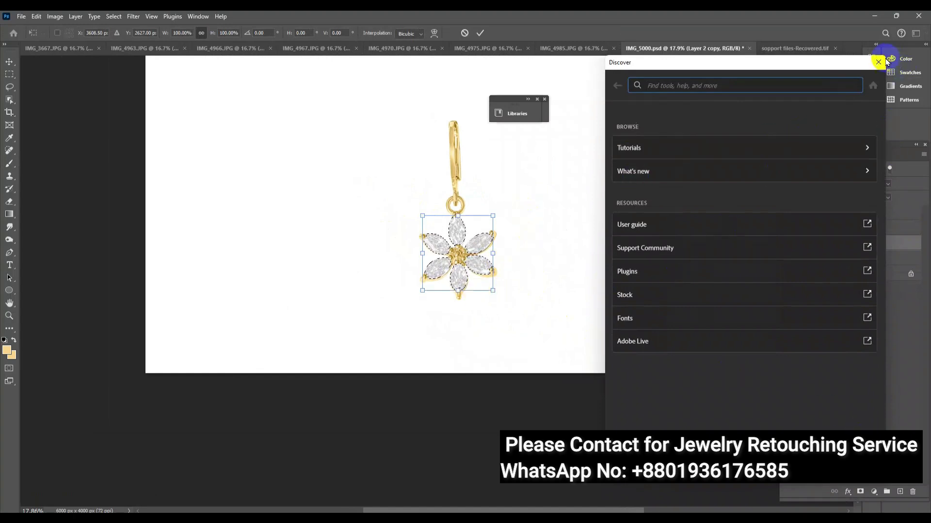
click(879, 61)
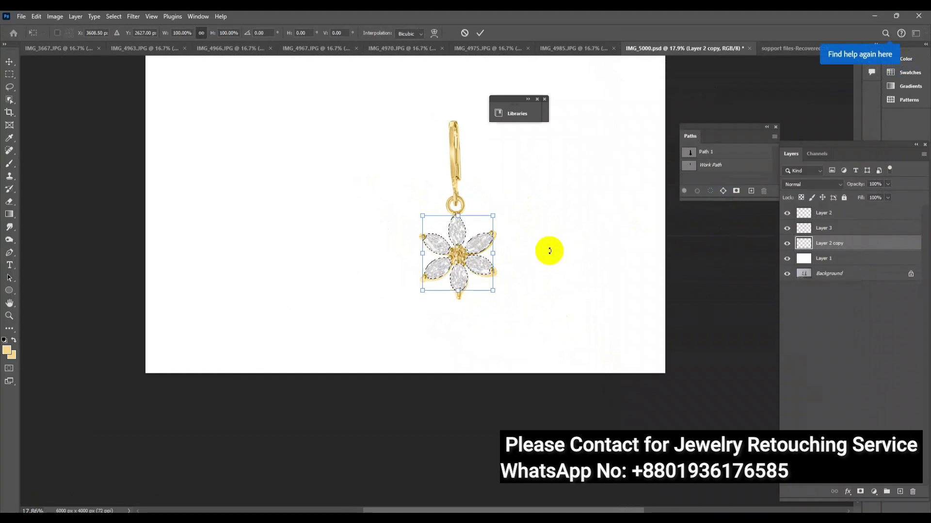
key(Return)
key(b)
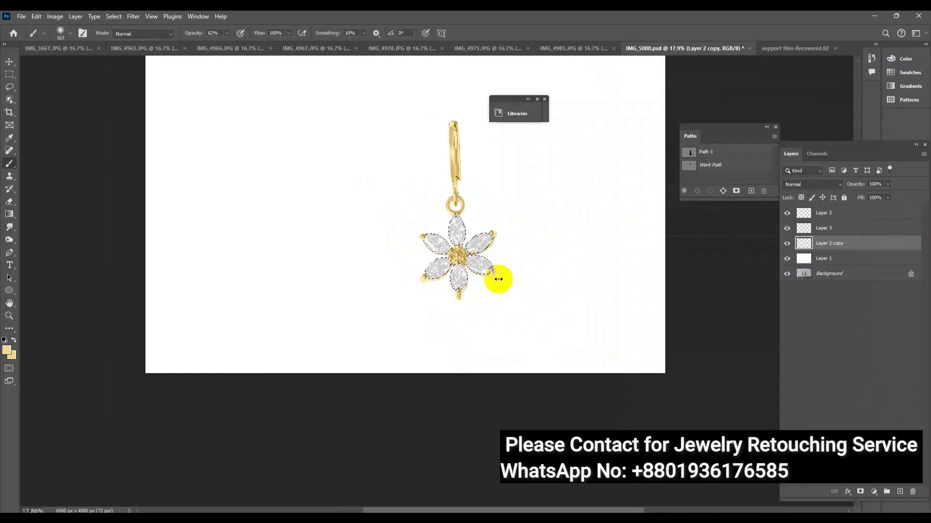
scroll(498, 249, up, 2)
scroll(494, 249, down, 1)
Check Layer 2, undo the trial changes, and redo to keep Layer 2 copy above Layer 2
click(787, 214)
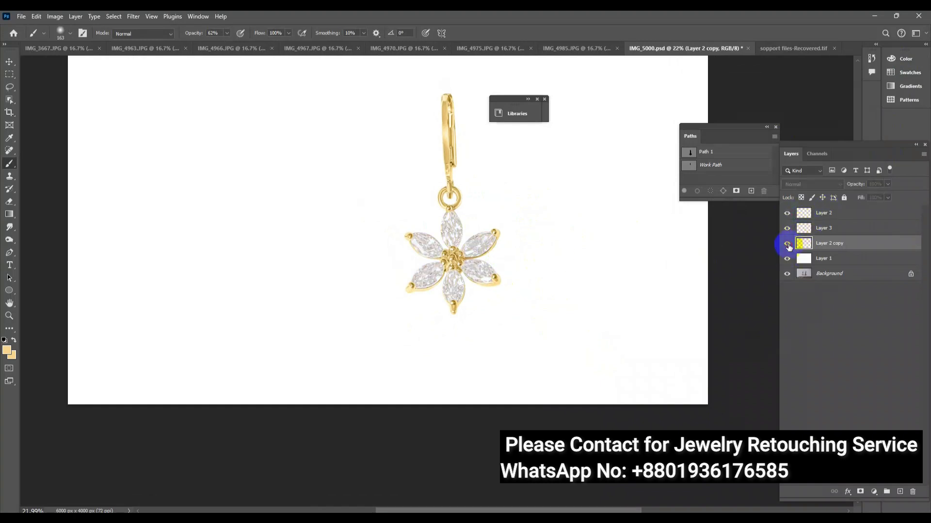
key(ctrl+z)
key(ctrl+z)
key(ctrl+z)
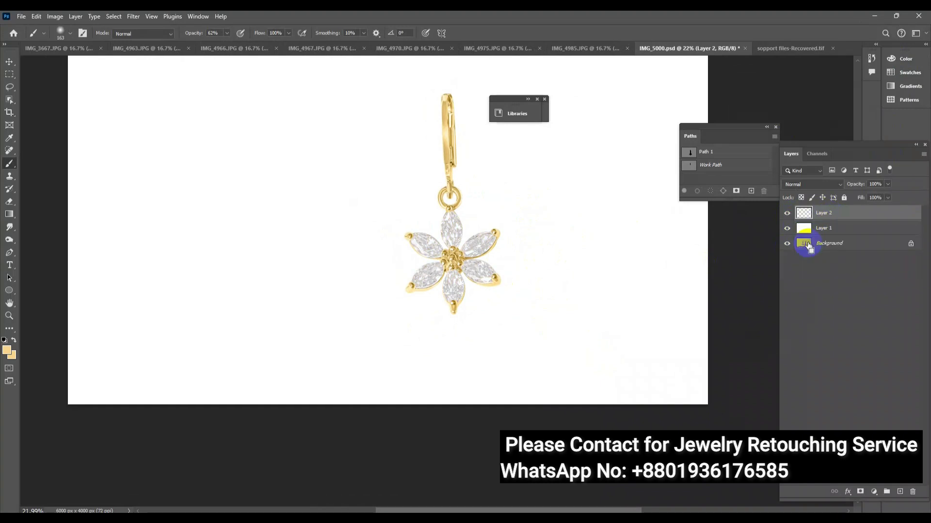
key(ctrl+shift+z)
key(ctrl+shift+z)
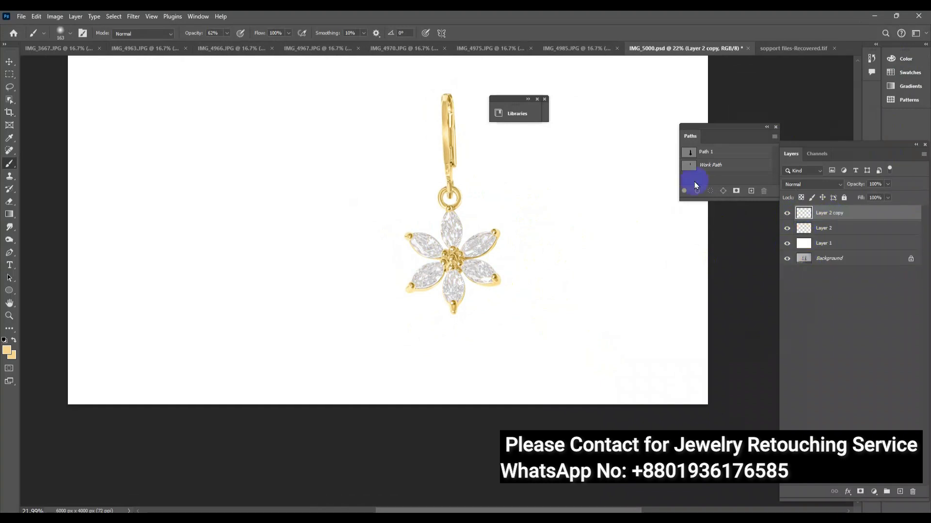
Merge Layer 2, Layer 3 and Layer 2 copy into a new copy below Layer 2 copy
click(800, 233)
ctrl+click(799, 225)
key(ctrl+shift+z)
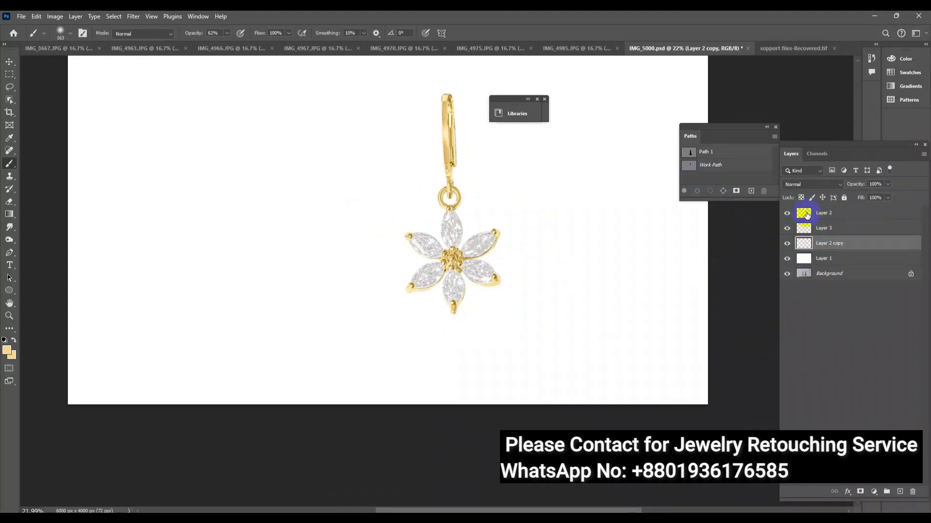
click(823, 216)
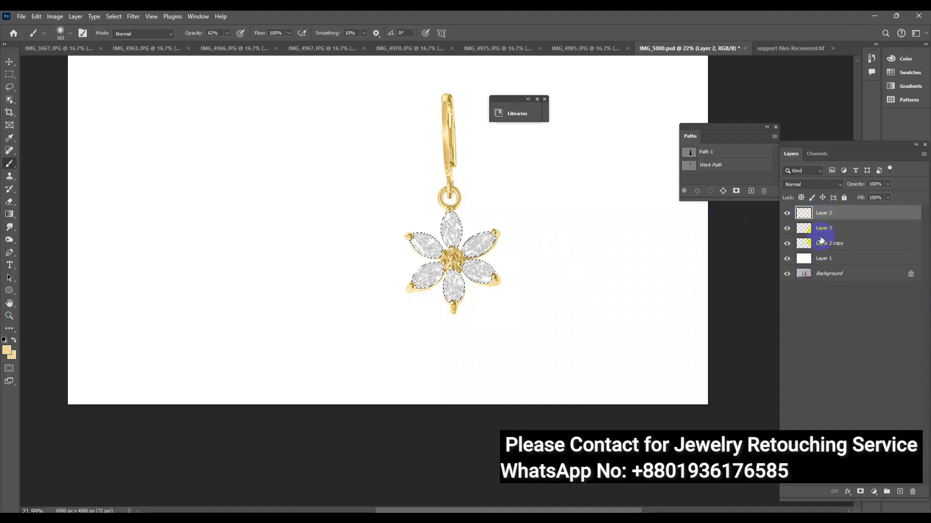
shift+click(821, 240)
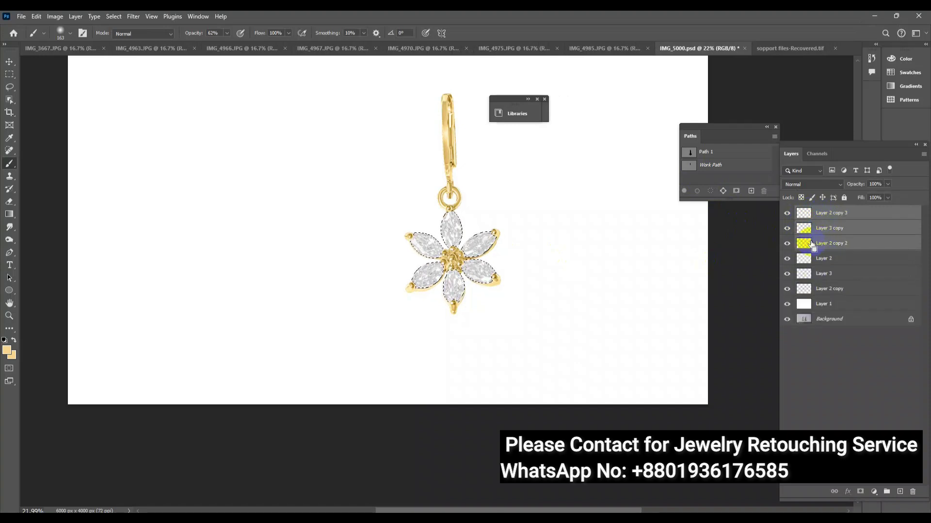
key(ctrl+alt+e)
drag(822, 213, 827, 257)
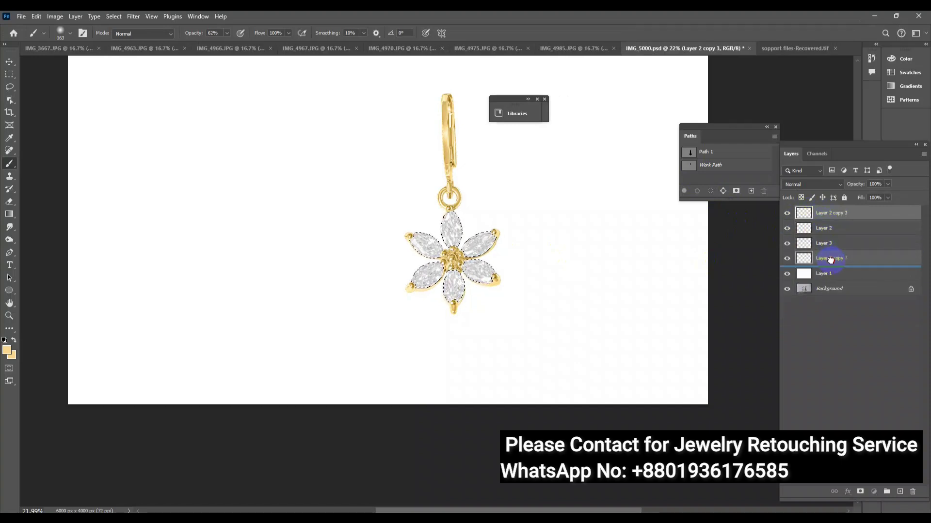
Flip the merged flower copy vertically and move it down beneath the earring
key(ctrl+t)
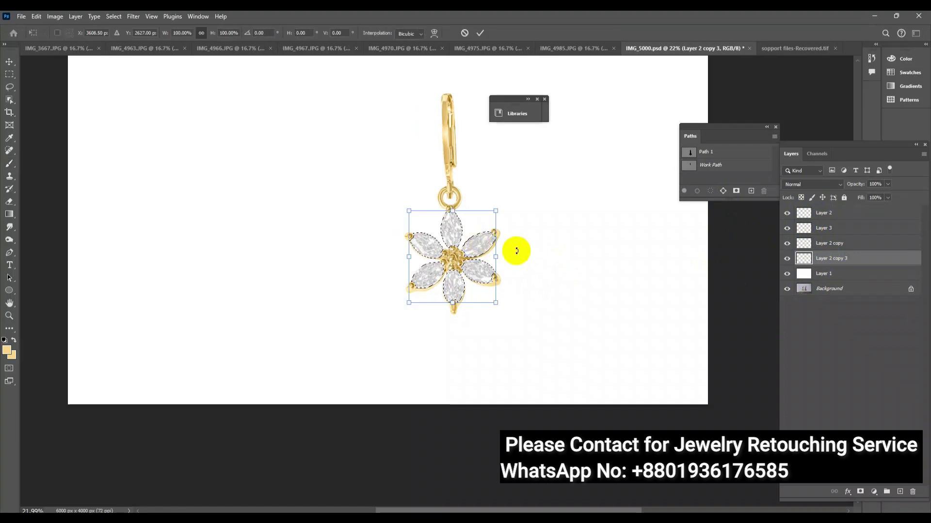
key(Return)
key(b)
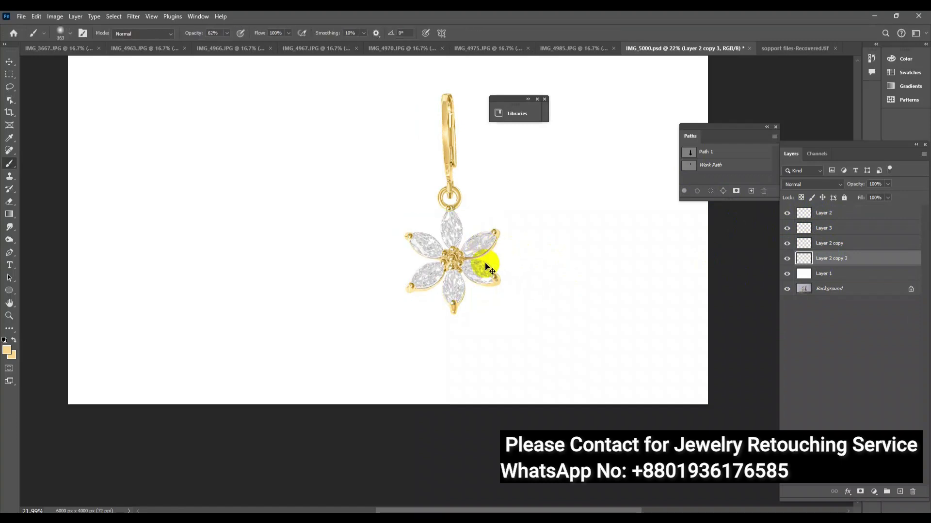
key(ctrl+t)
right_click(471, 243)
click(494, 443)
drag(493, 287, 480, 420)
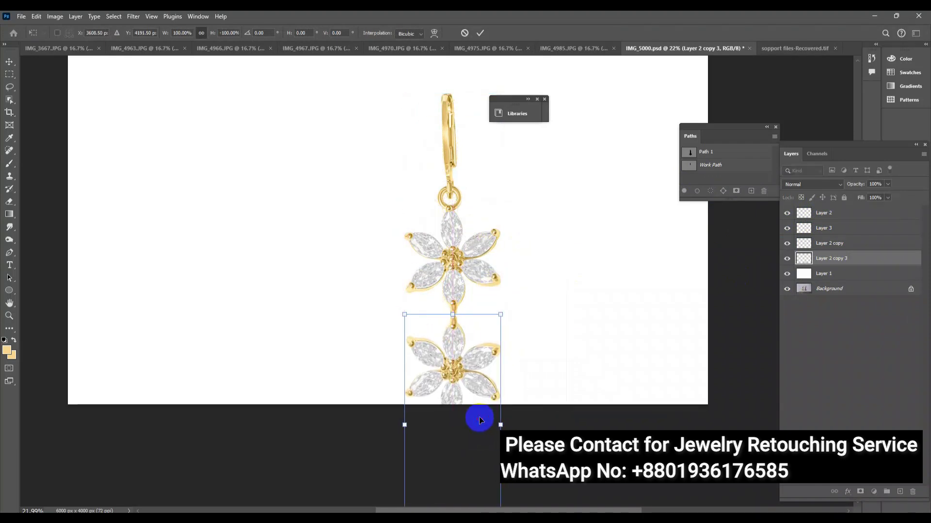
key(Return)
Lower the reflection's fill to about 49% and mask out its bottom so it fades
click(888, 197)
drag(890, 208, 867, 210)
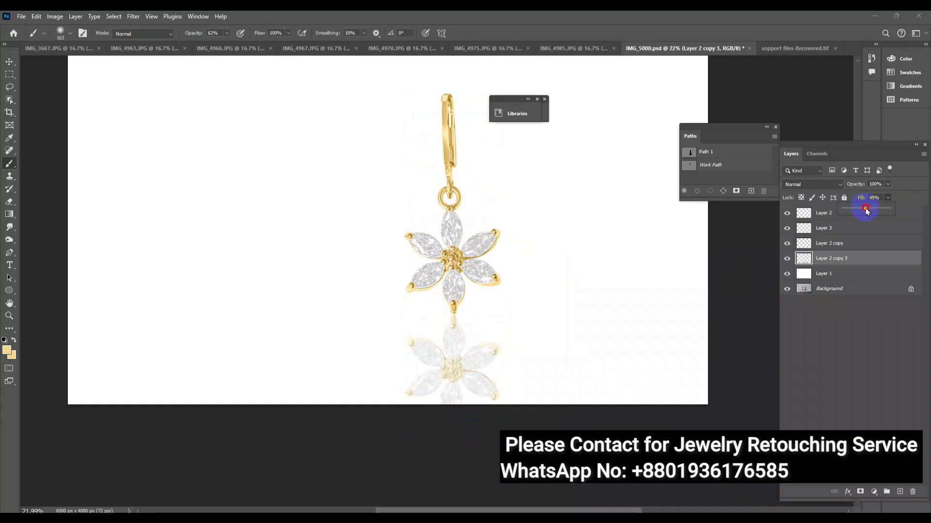
click(859, 494)
mouse_move(546, 380)
mouse_down()
mouse_move(290, 396)
mouse_move(401, 363)
mouse_move(441, 378)
mouse_move(418, 386)
mouse_up()
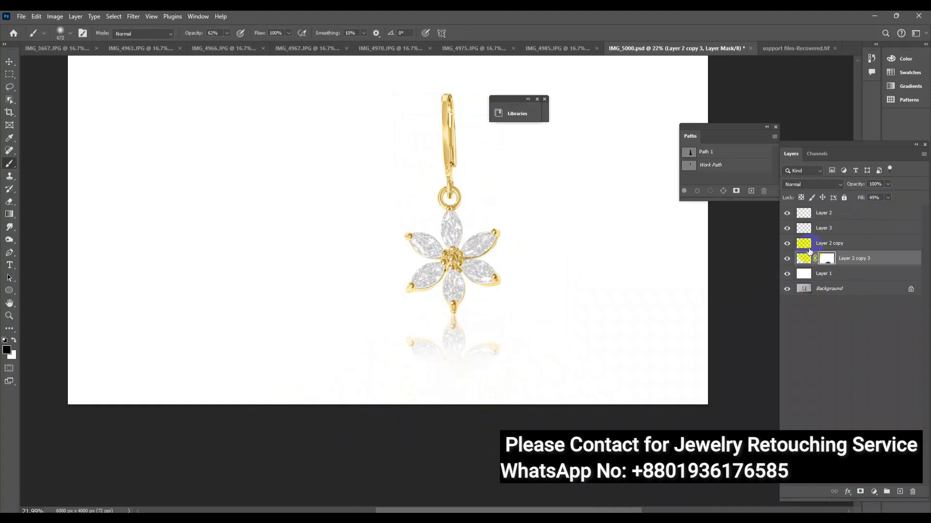
mouse_move(447, 328)
mouse_down()
mouse_move(509, 343)
mouse_move(519, 328)
mouse_up()
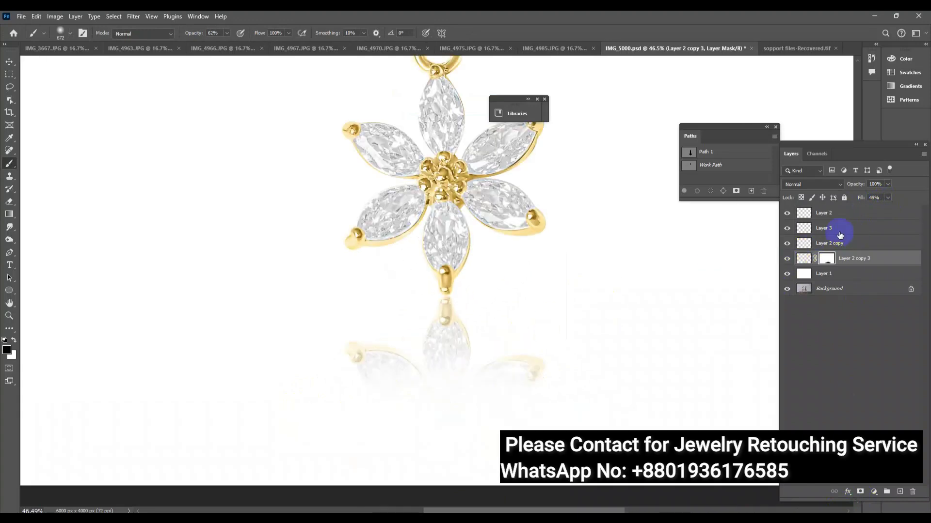
scroll(485, 291, down, 5)
Duplicate the earring and reflection layers and place the copy left of the original
alt+click(787, 289)
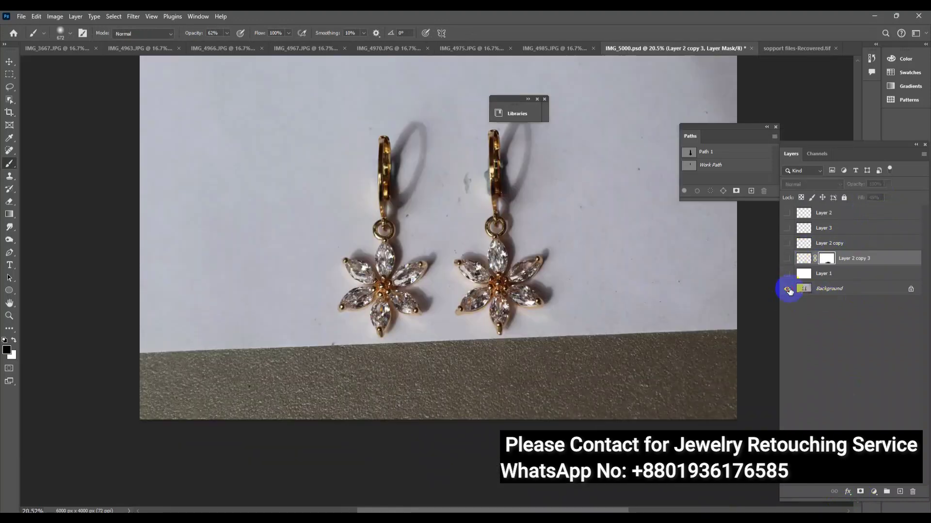
shift+click(834, 219)
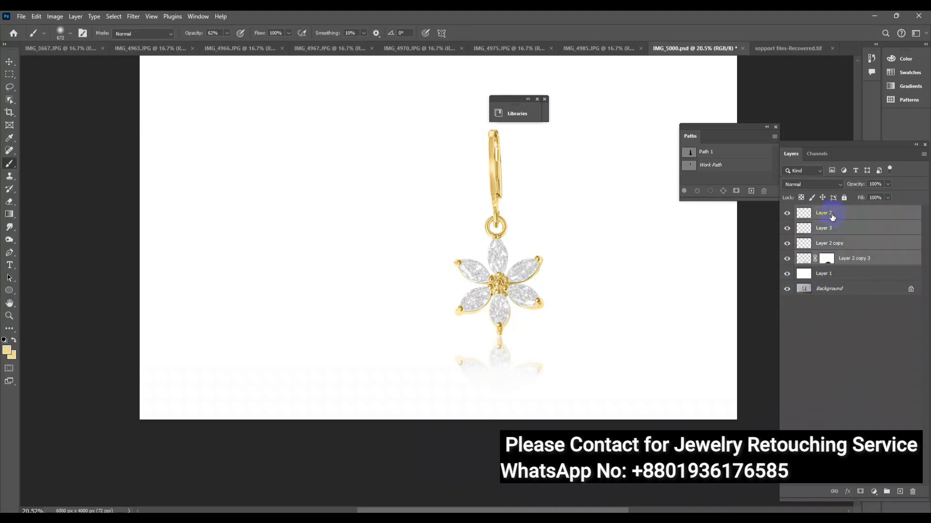
key(ctrl+j)
key(ctrl+t)
drag(530, 337, 405, 333)
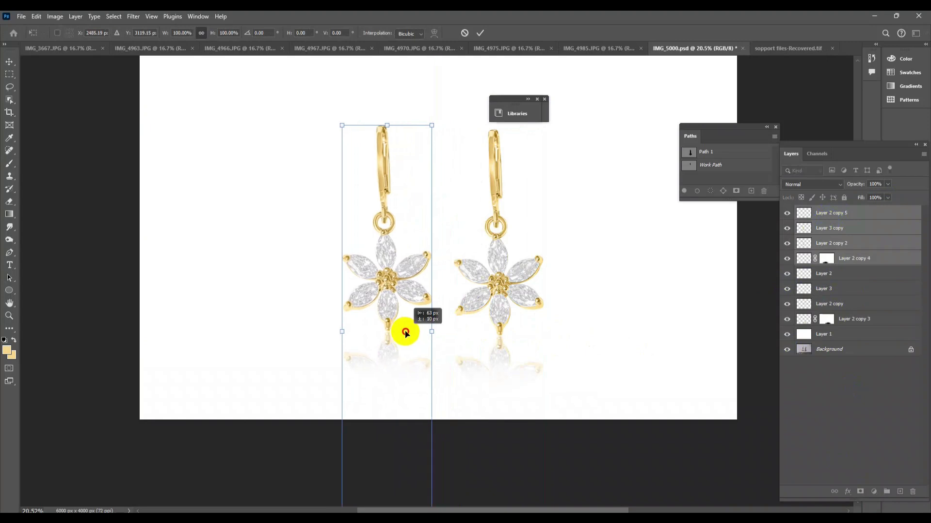
key(Return)
key(b)
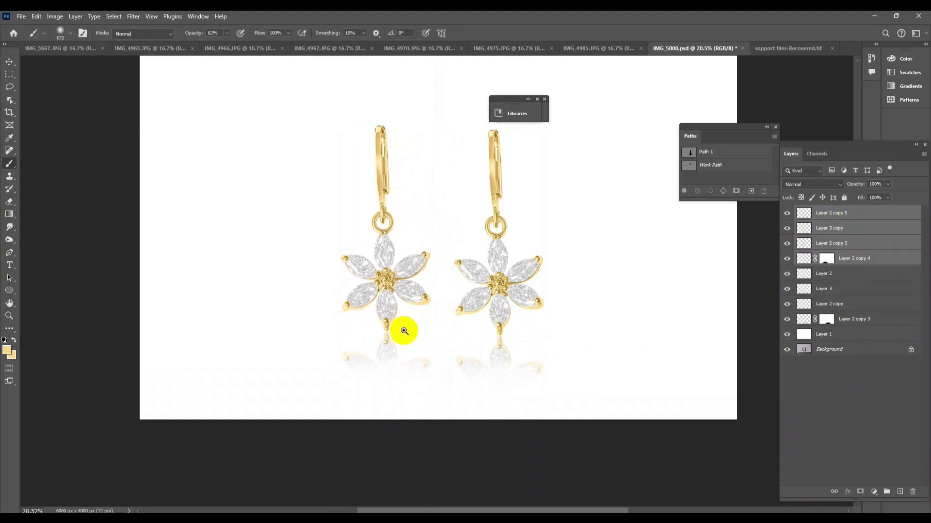
Save the document with Ctrl+S
scroll(401, 328, down, 1)
scroll(392, 305, down, 2)
scroll(466, 300, up, 2)
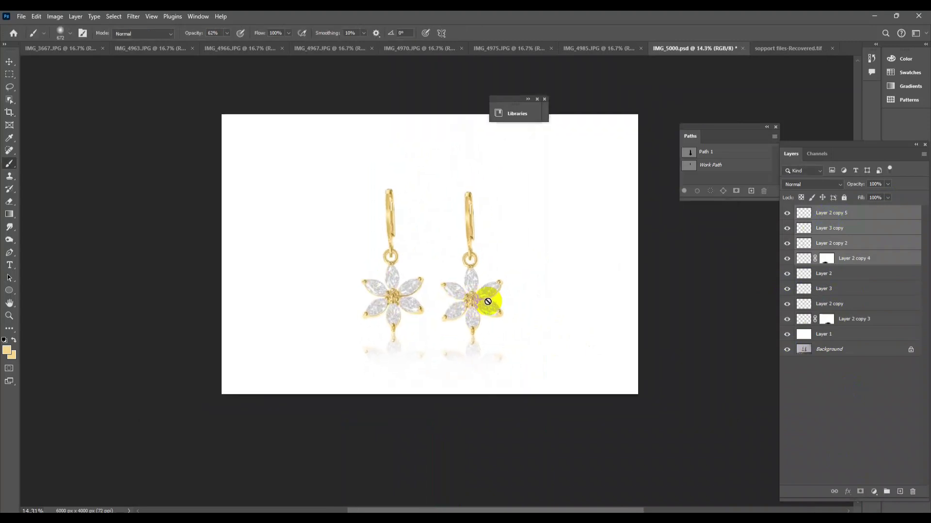
key(ctrl+s)
Toggle the Background layer to compare the original photo with the retouched pair, then zoom in
scroll(499, 317, down, 2)
scroll(514, 325, up, 4)
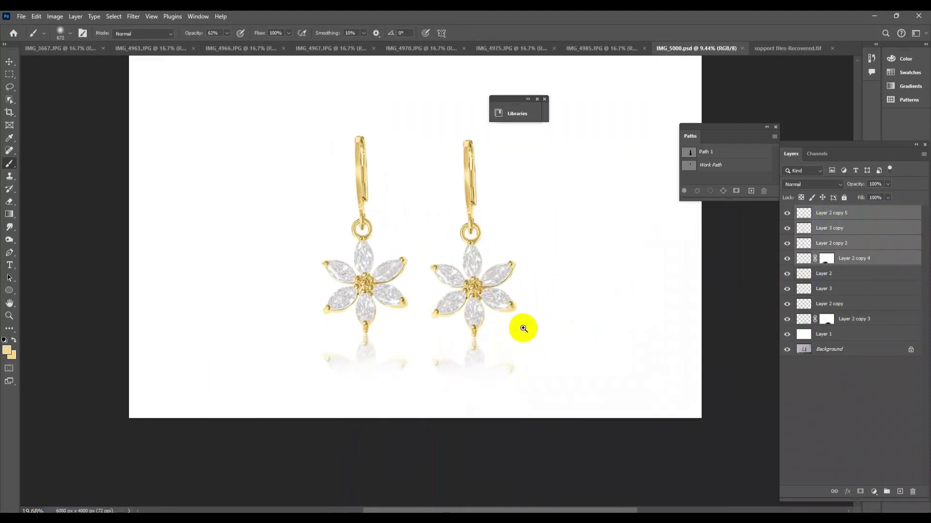
alt+click(787, 349)
alt+click(787, 349)
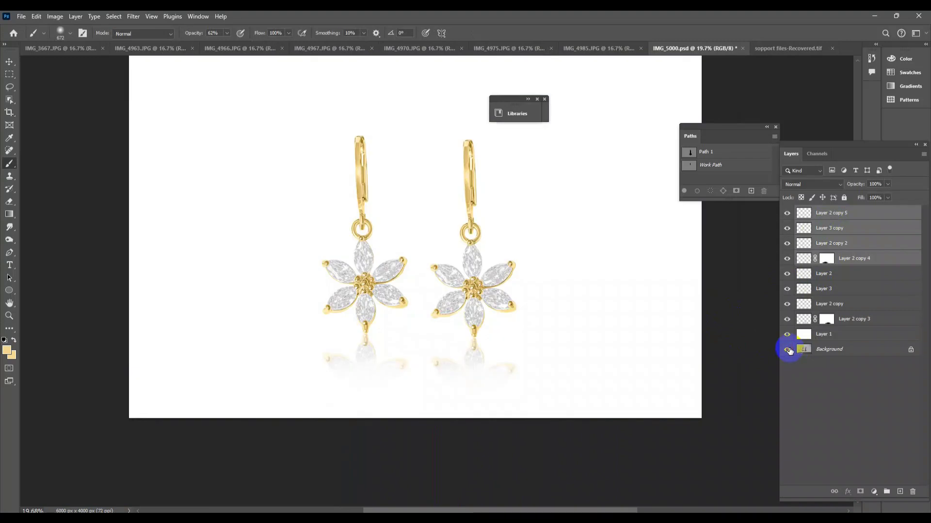
alt+click(787, 350)
alt+click(787, 349)
alt+click(787, 349)
alt+click(787, 349)
alt+click(787, 350)
mouse_move(529, 333)
mouse_down()
mouse_move(550, 346)
mouse_move(532, 327)
mouse_up()
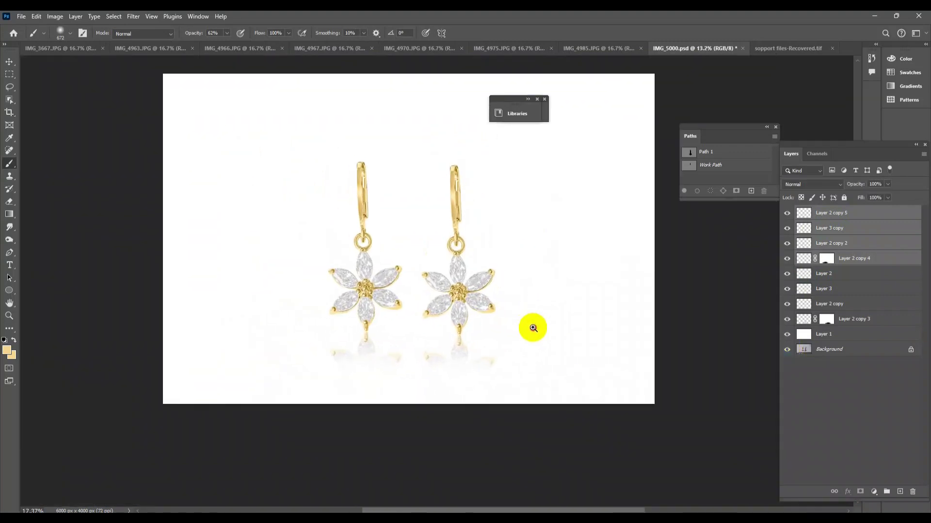